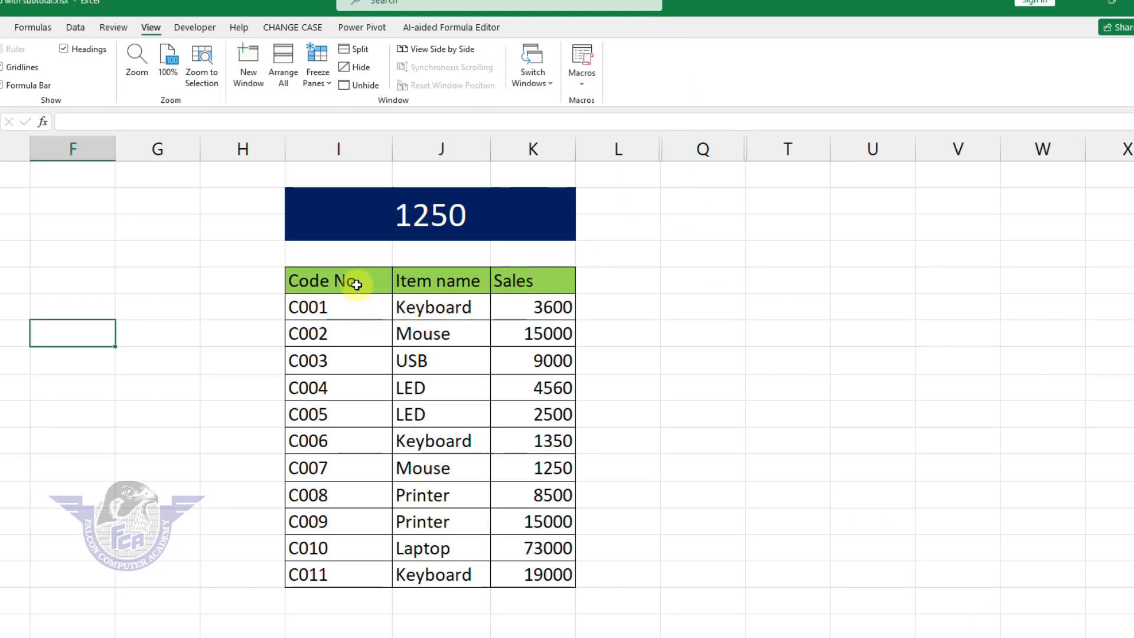
# Step: Select the entire sales data block from the Code No header to the last Sales value, starting from a single cell inside it
pyautogui.moveTo(356, 284); pyautogui.dragTo(533, 565)
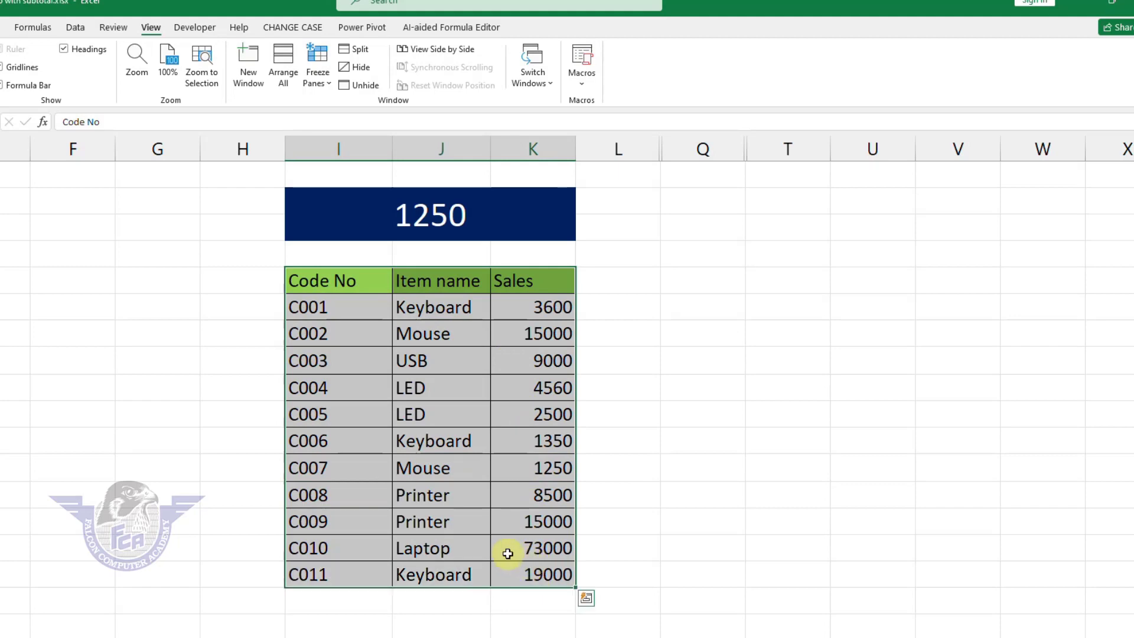
pyautogui.click(439, 526)
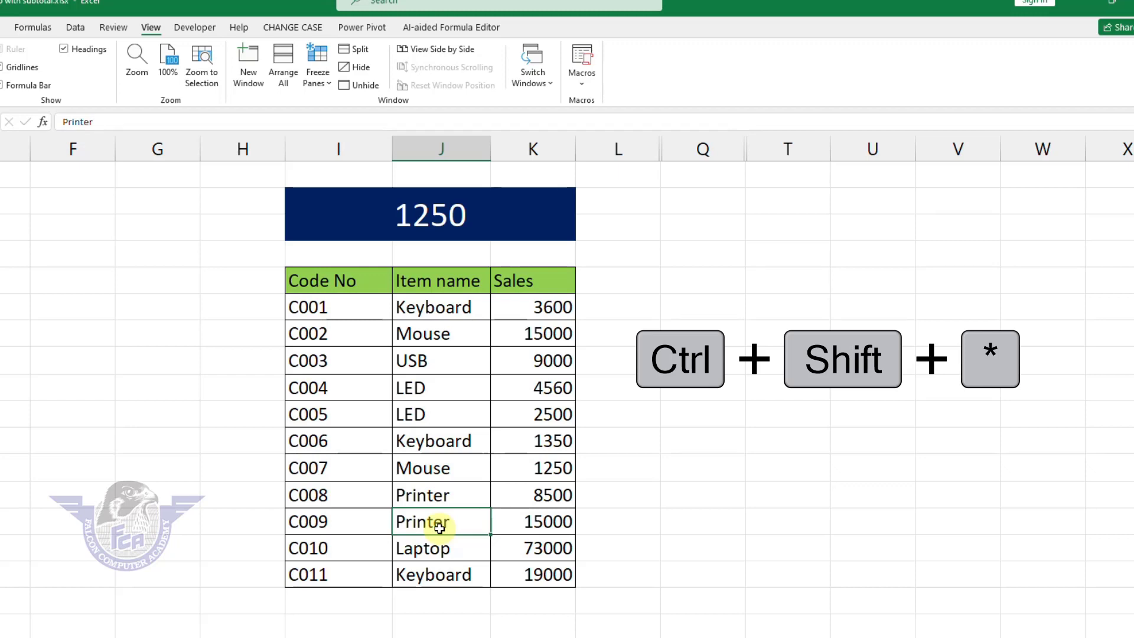
pyautogui.hotkey('ctrl', 'shift', '8')
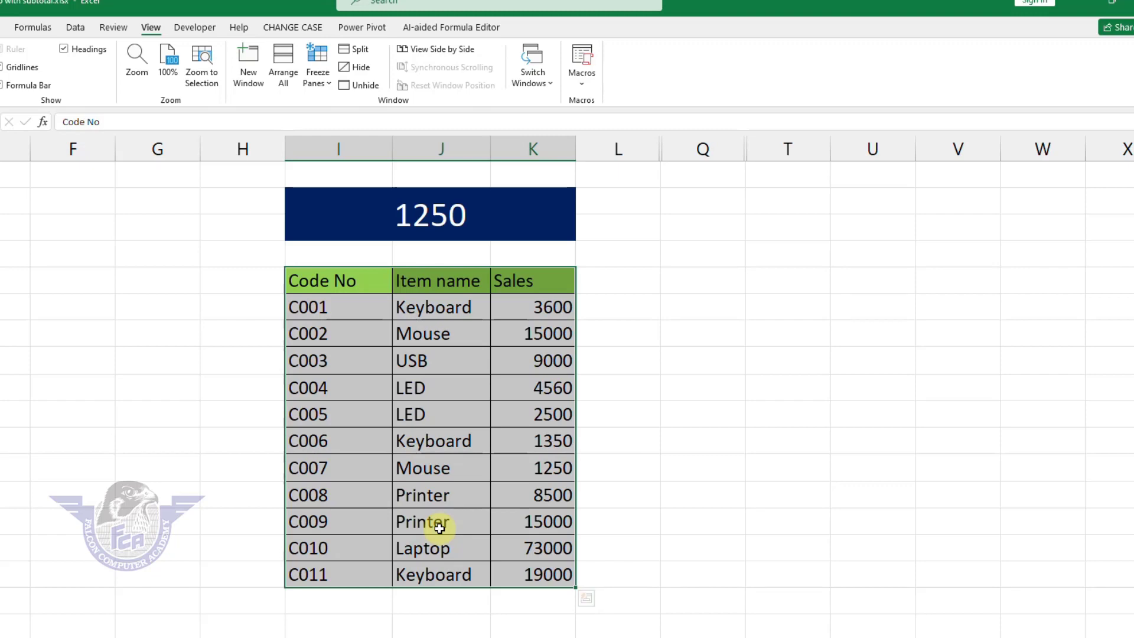
pyautogui.click(192, 476)
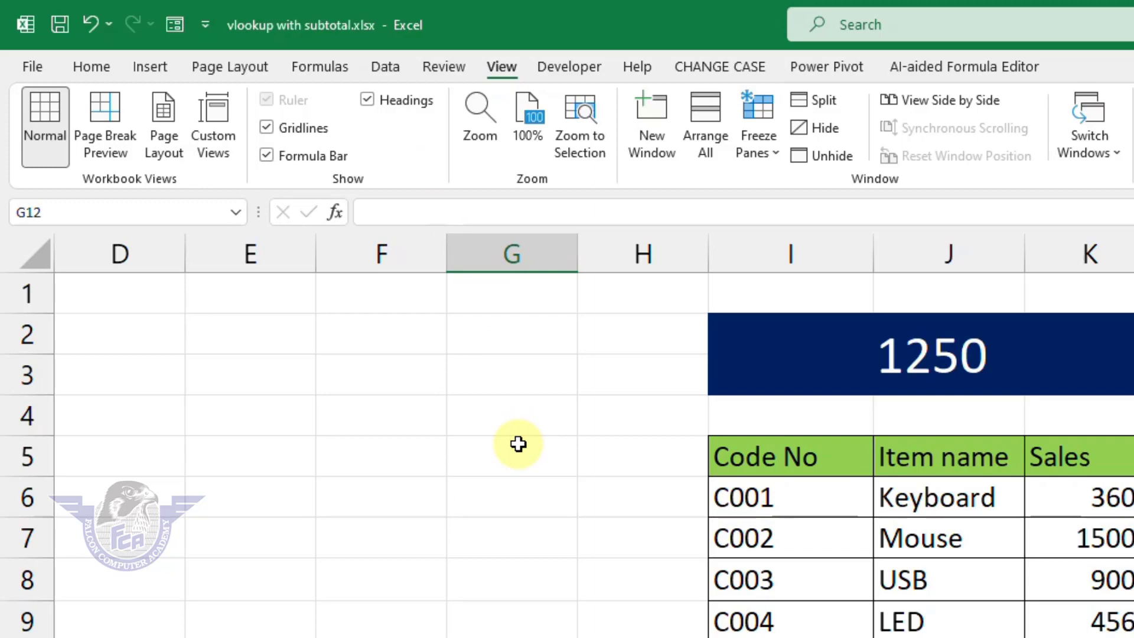
# Step: Collapse the ribbon to show only its tab names and expand it again
pyautogui.click(89, 66)
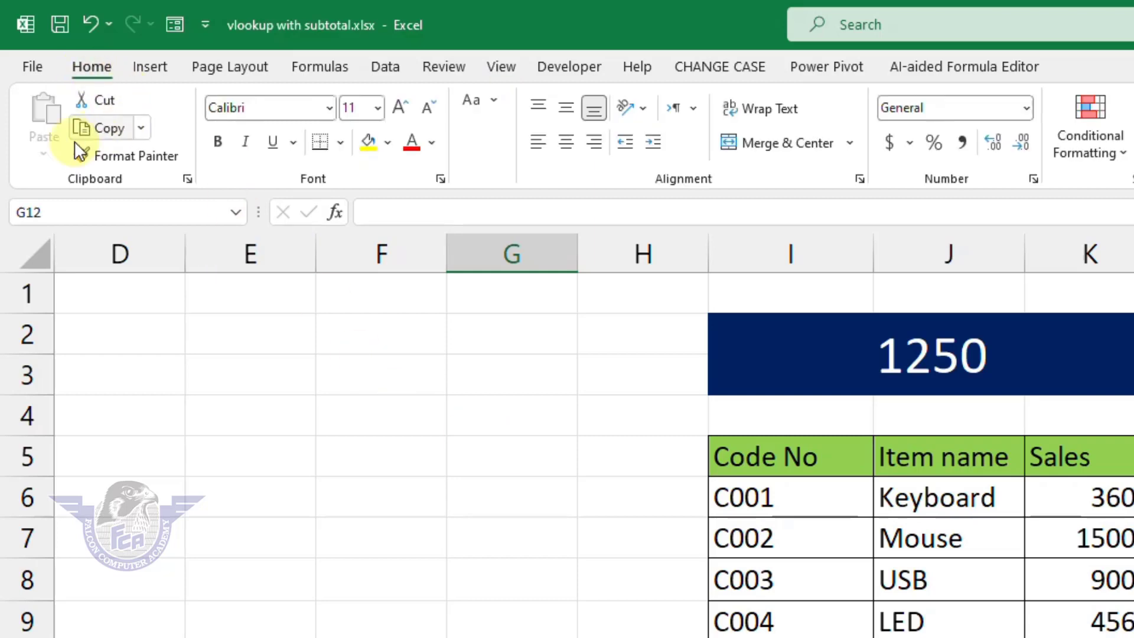
pyautogui.click(152, 71)
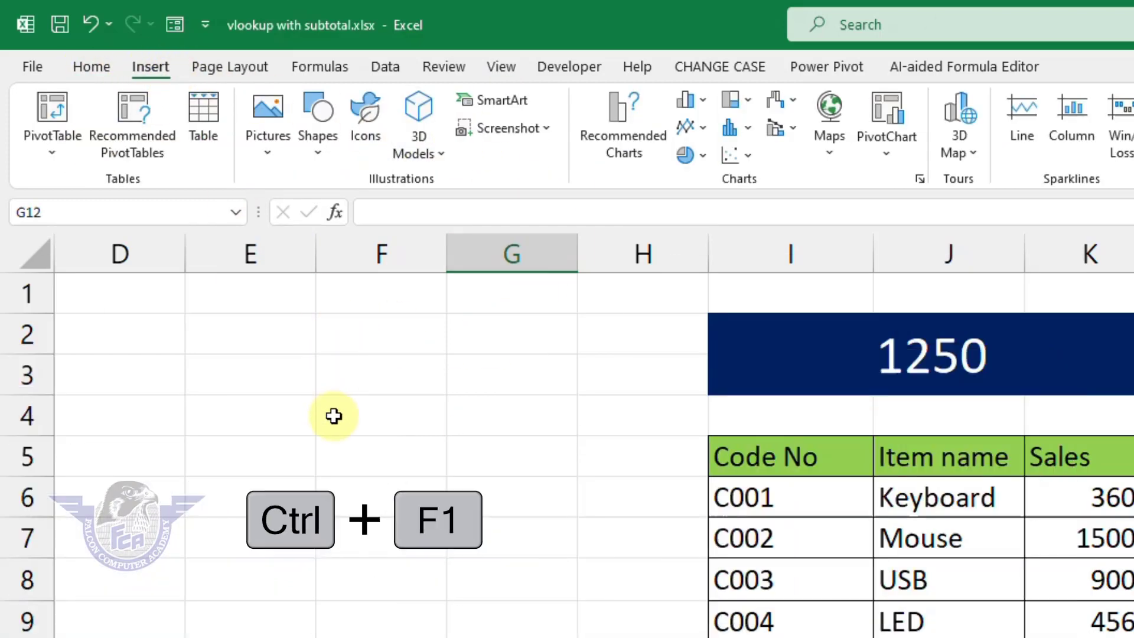
pyautogui.hotkey('ctrl', 'F1')
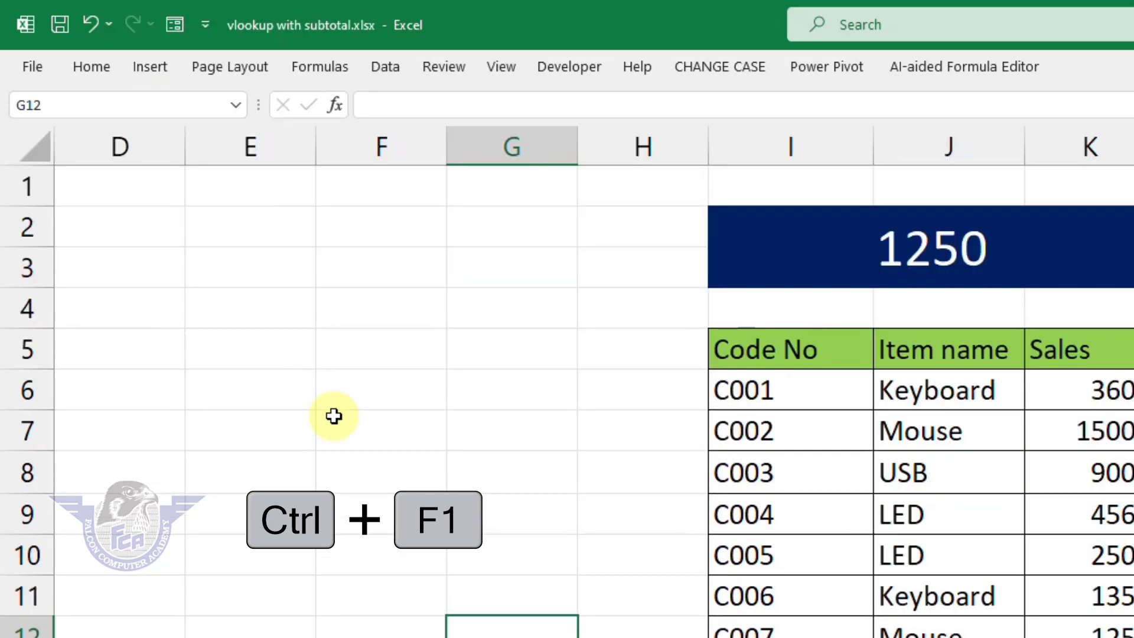
pyautogui.hotkey('ctrl', 'F1')
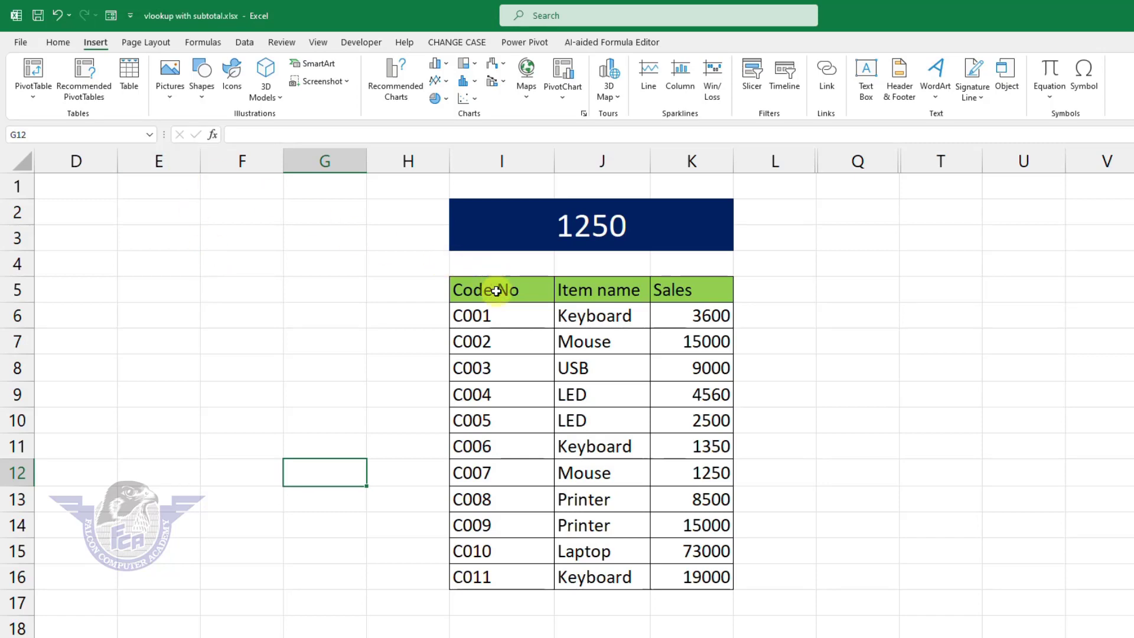
# Step: Create a default column chart from I5:K16 beside the data and delete it
pyautogui.moveTo(499, 289); pyautogui.dragTo(662, 569)
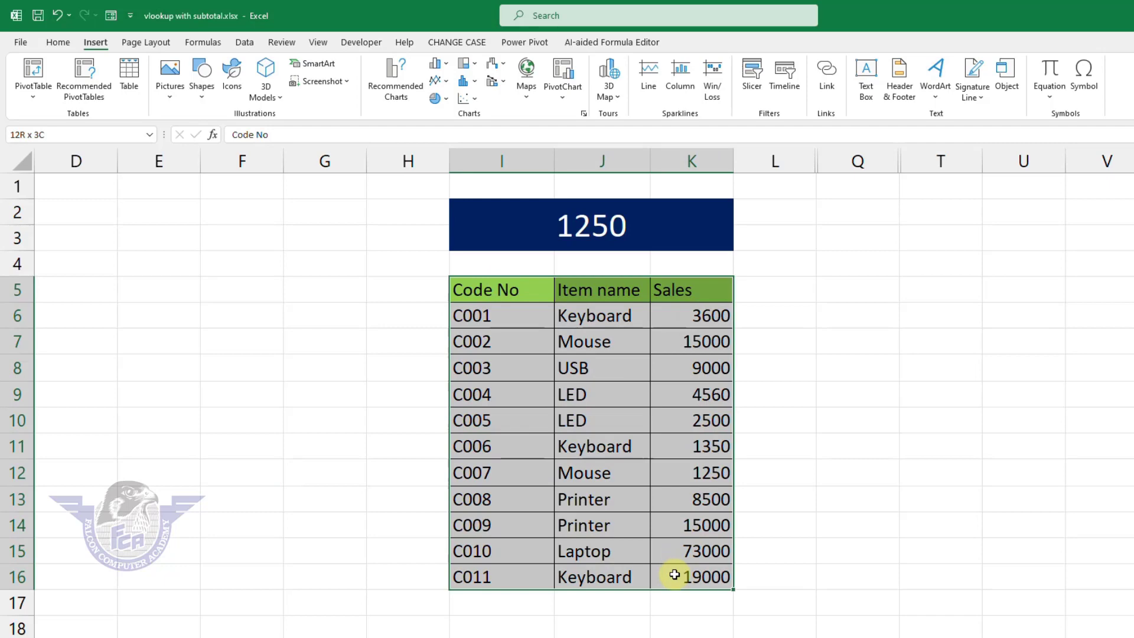
pyautogui.hotkey('alt', 'F1')
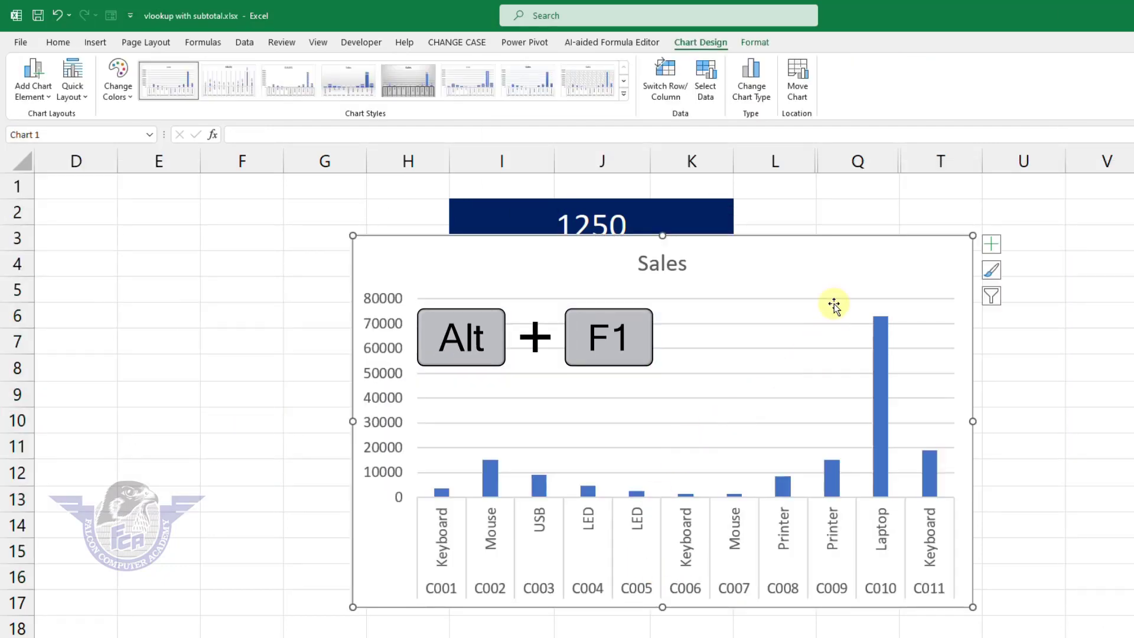
pyautogui.moveTo(785, 245); pyautogui.dragTo(1033, 203)
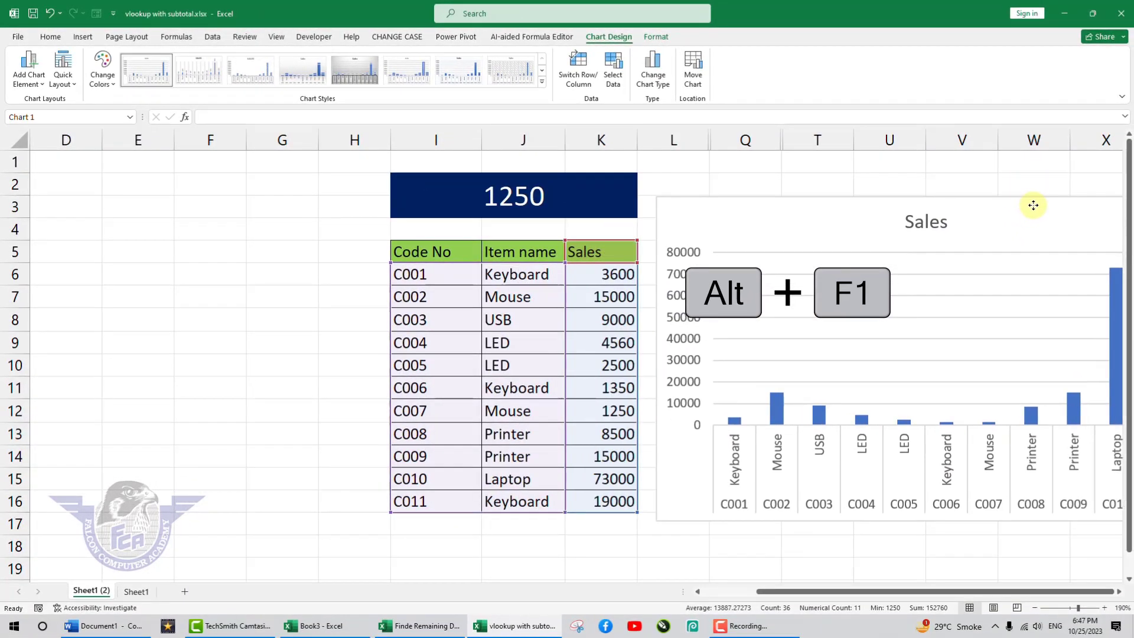
pyautogui.keyDown('ctrl'); pyautogui.scroll(-1, 880, 319); pyautogui.keyUp('ctrl')
pyautogui.keyDown('ctrl'); pyautogui.scroll(-1, 879, 319); pyautogui.keyUp('ctrl')
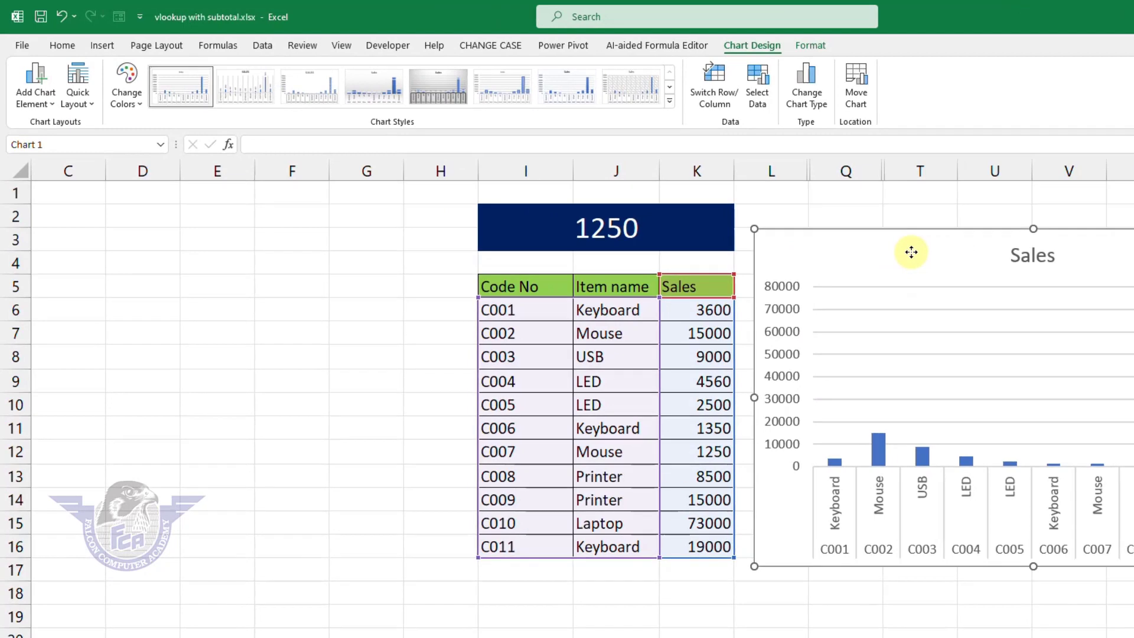
pyautogui.press('Delete')
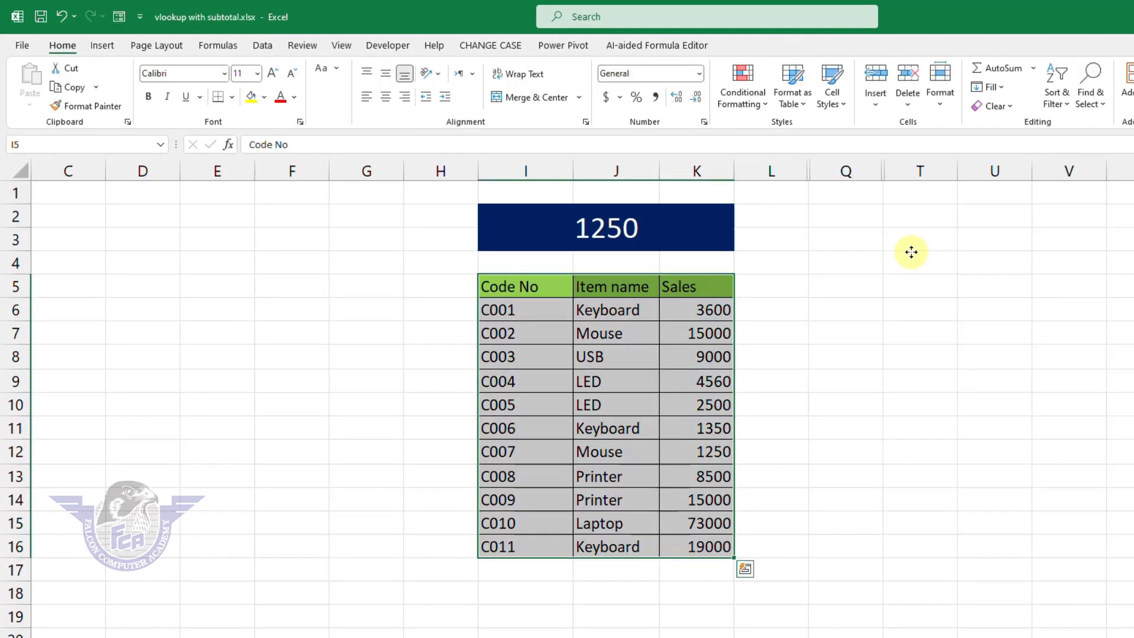
# Step: Insert an entire blank column between the Code No and Item name columns
pyautogui.click(617, 331)
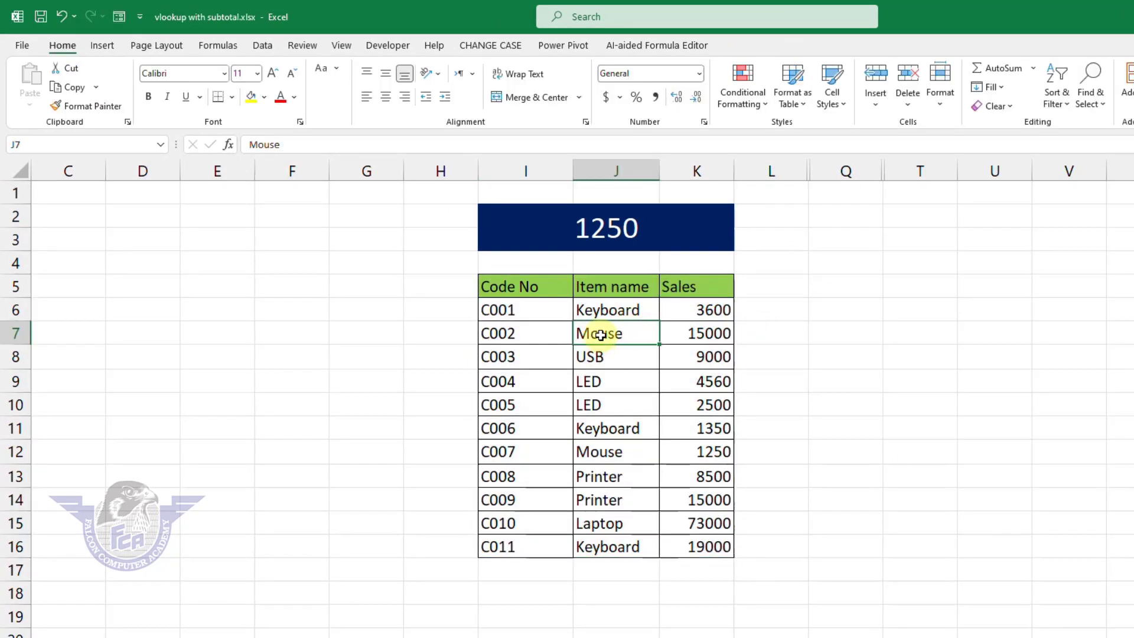
pyautogui.hotkey('ctrl', '+')
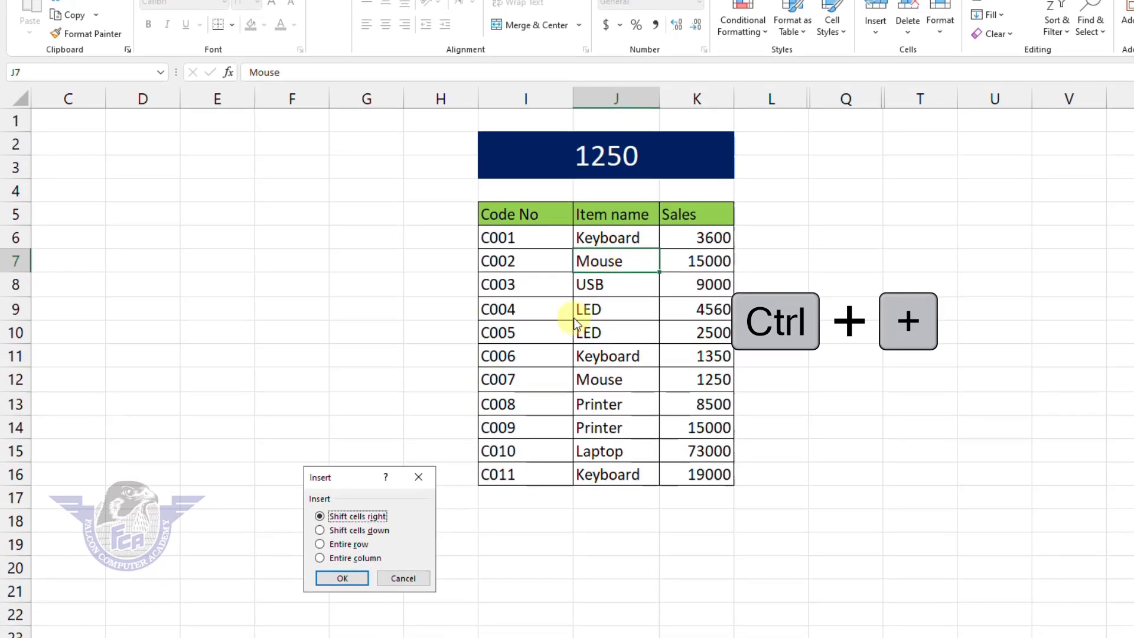
pyautogui.moveTo(352, 473); pyautogui.dragTo(383, 187)
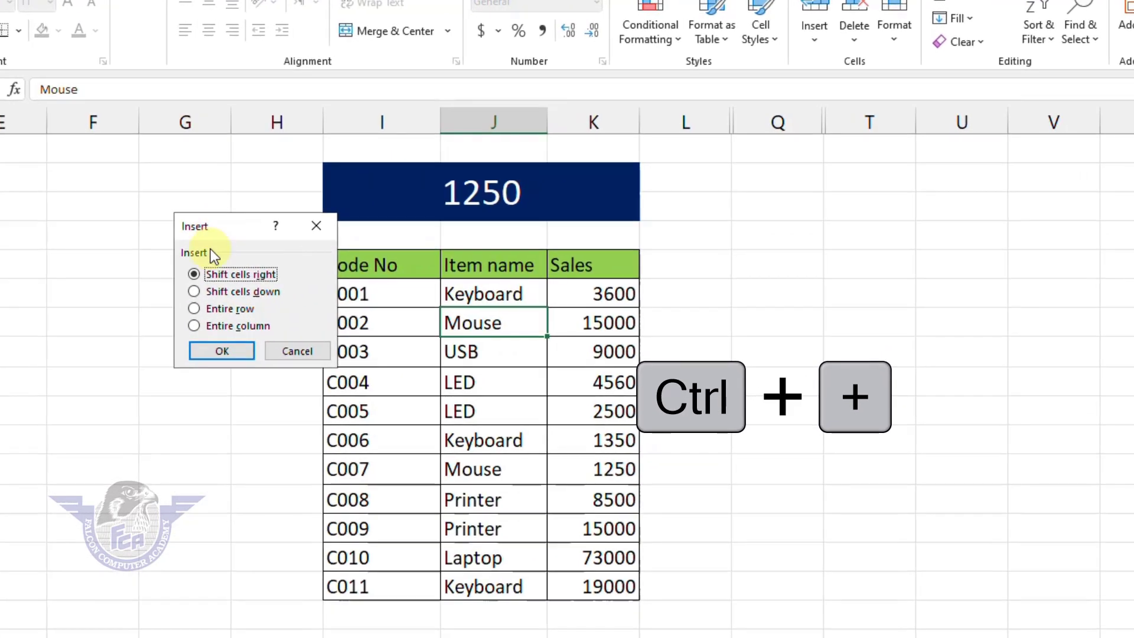
pyautogui.click(217, 308)
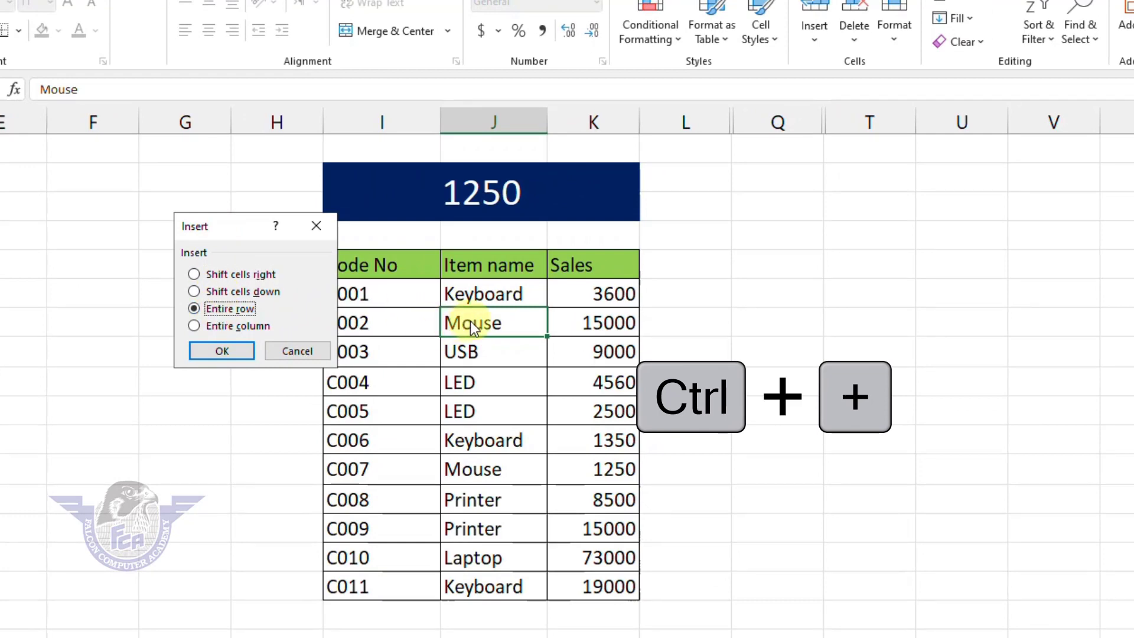
pyautogui.click(234, 326)
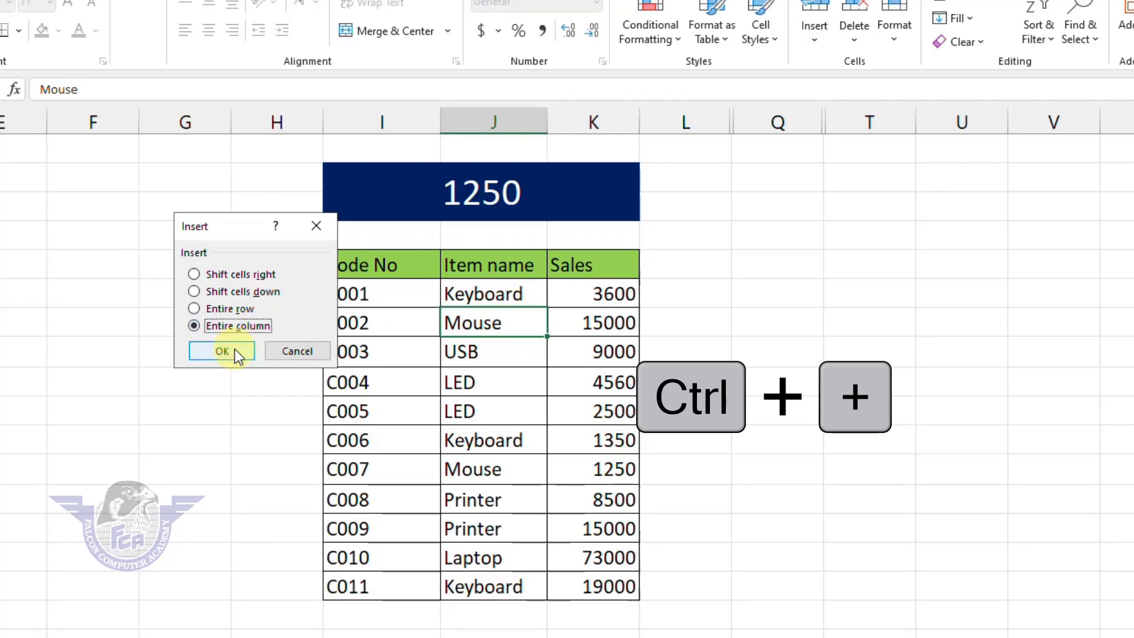
pyautogui.click(235, 349)
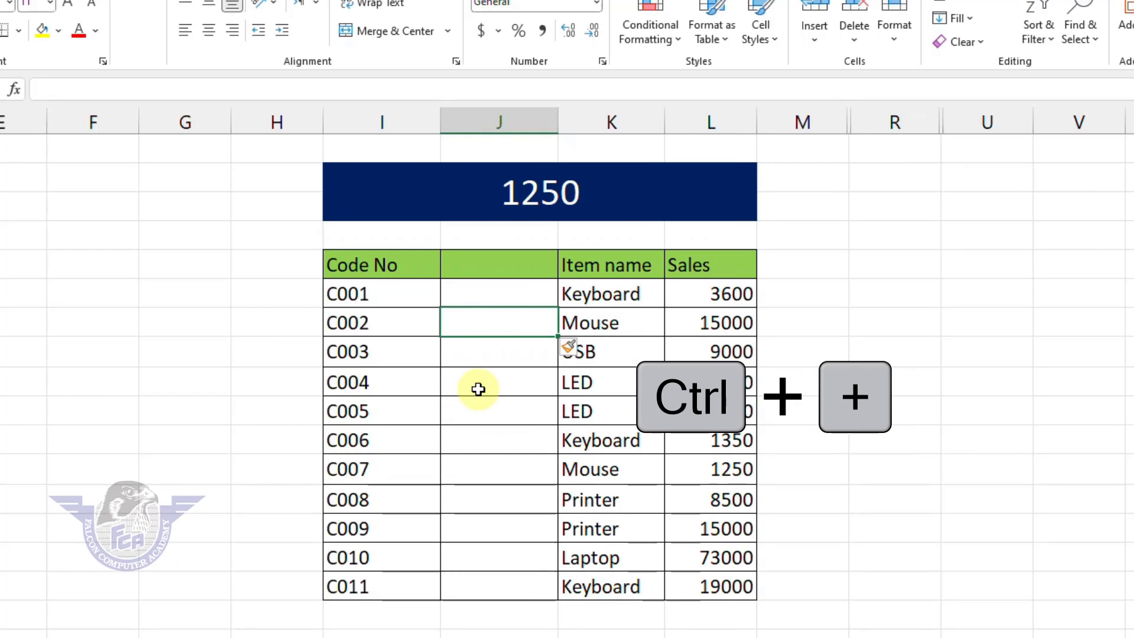
pyautogui.hotkey('ctrl', '+')
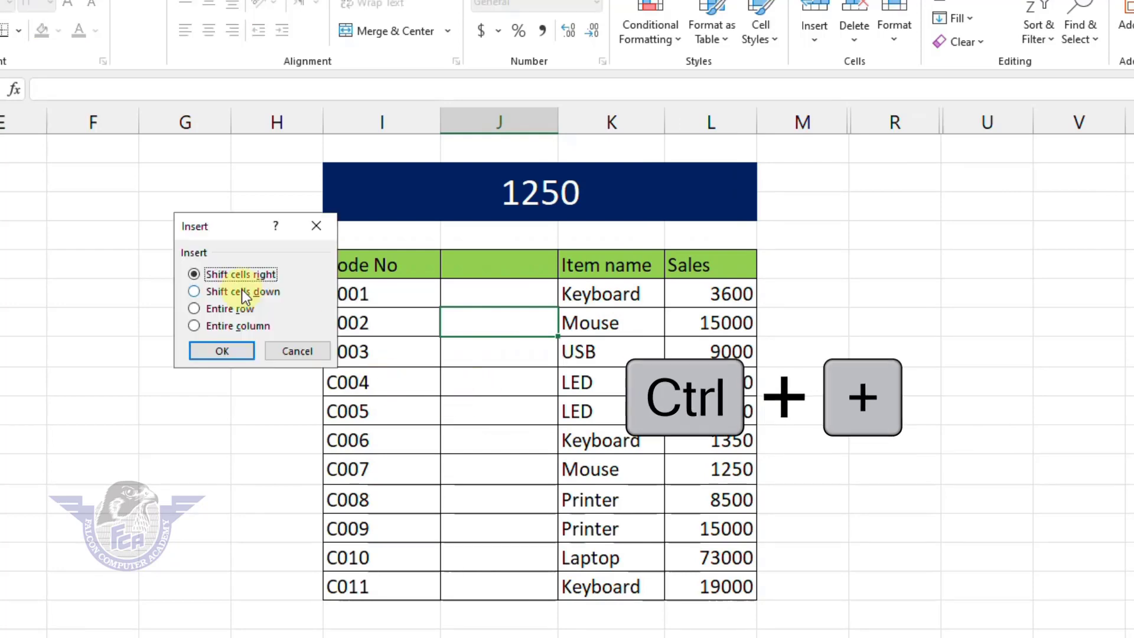
pyautogui.click(303, 355)
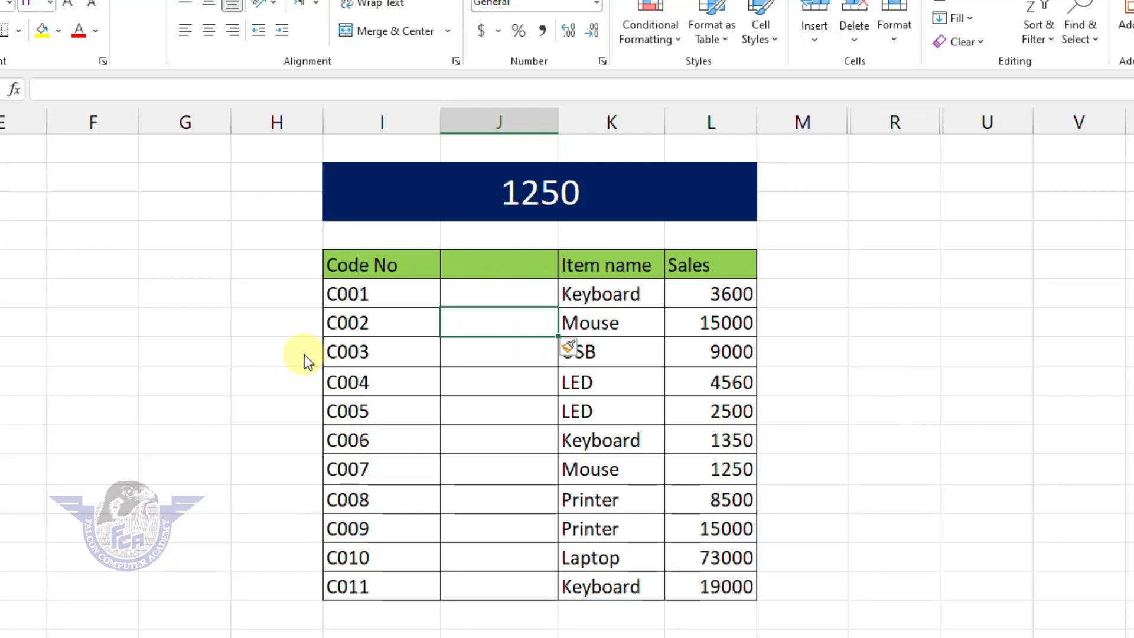
# Step: Add notes without extra text to the C001 Keyboard cell (K6) and the C007 Mouse cell (K12)
pyautogui.click(622, 321)
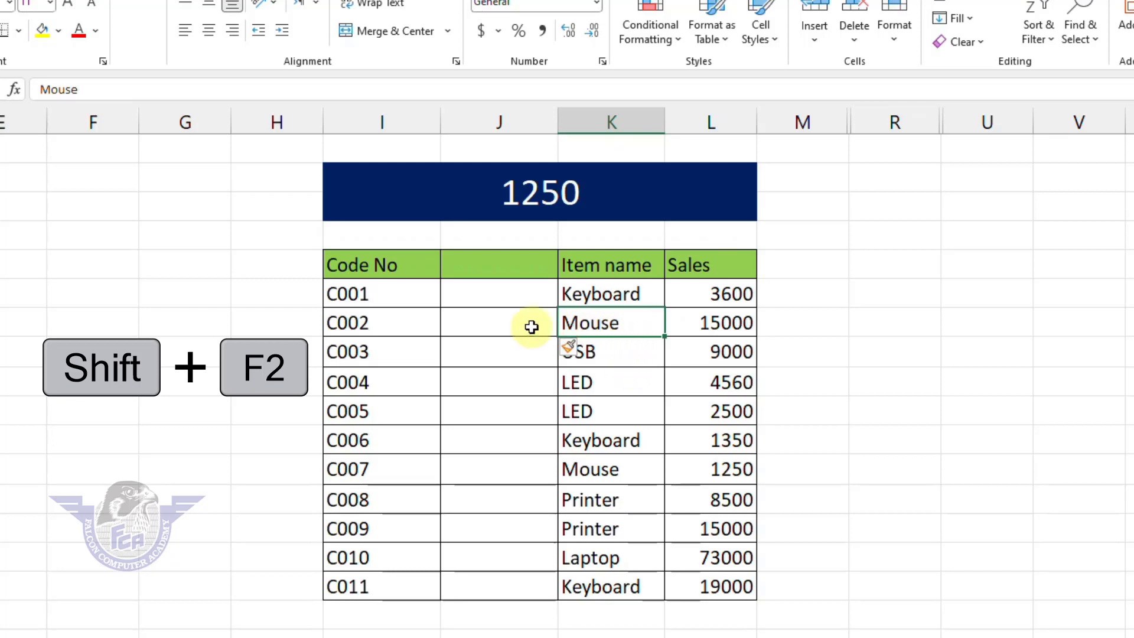
pyautogui.click(620, 294)
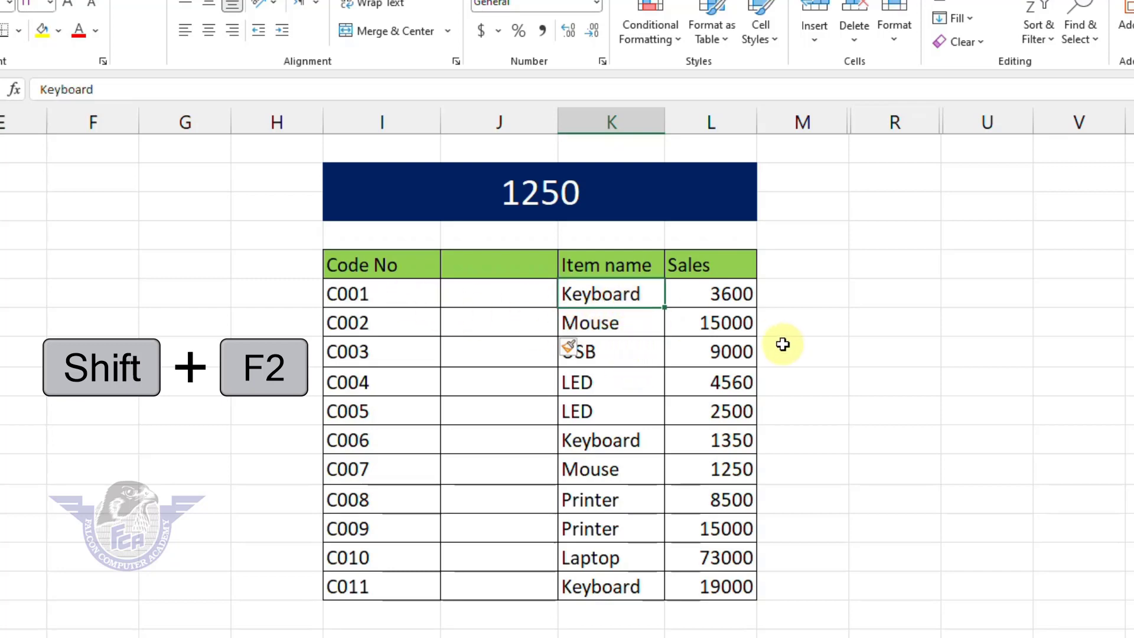
pyautogui.hotkey('shift', 'F2')
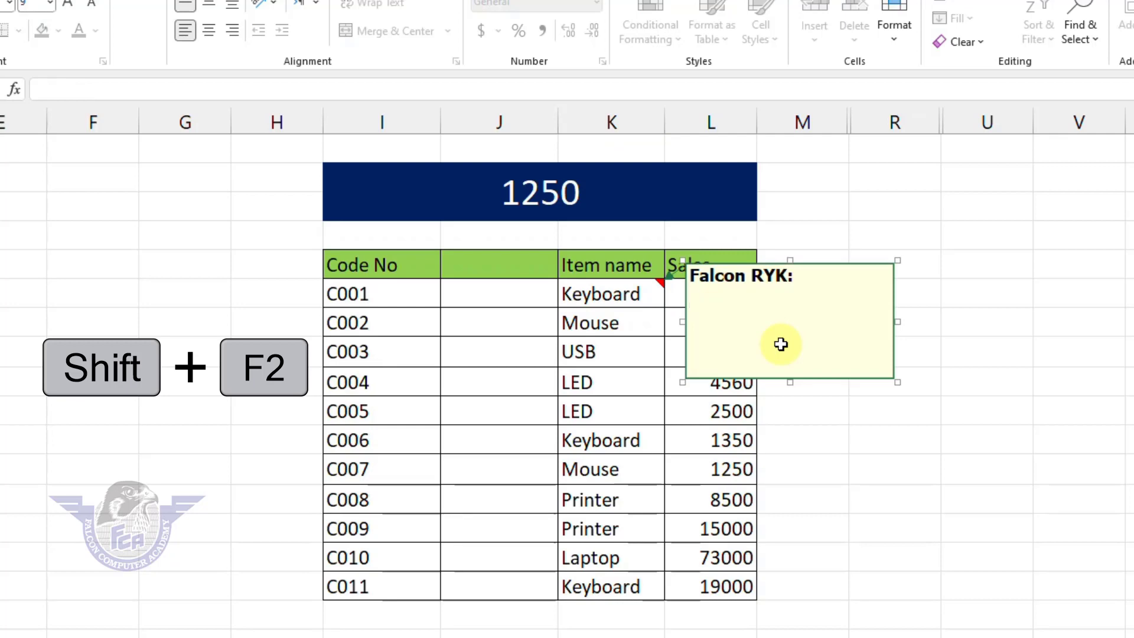
pyautogui.click(637, 467)
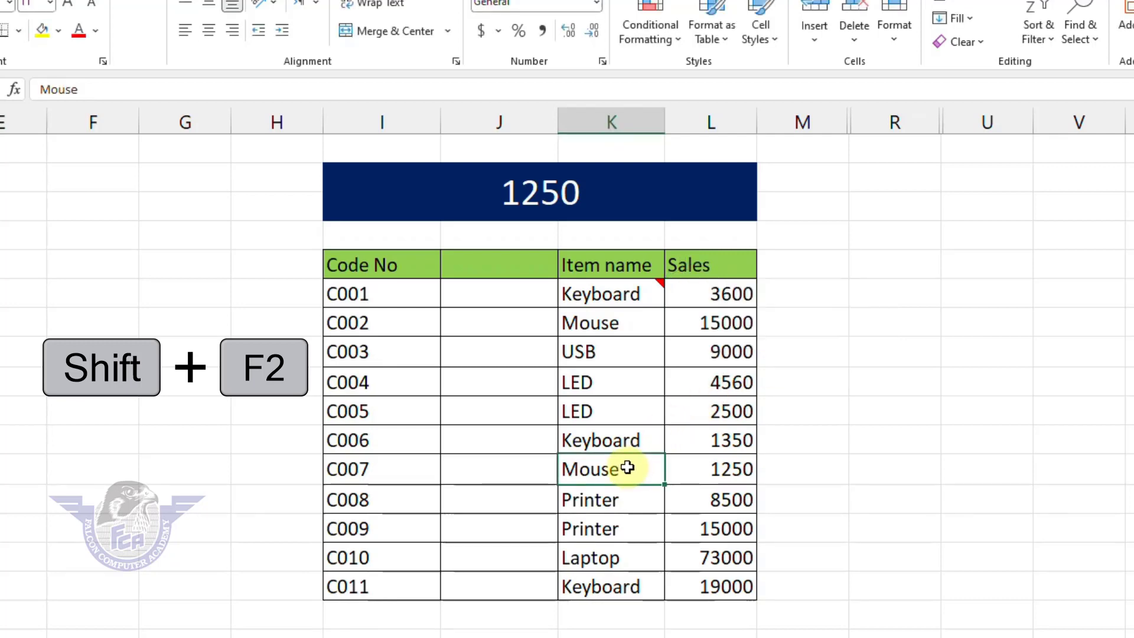
pyautogui.hotkey('shift', 'F2')
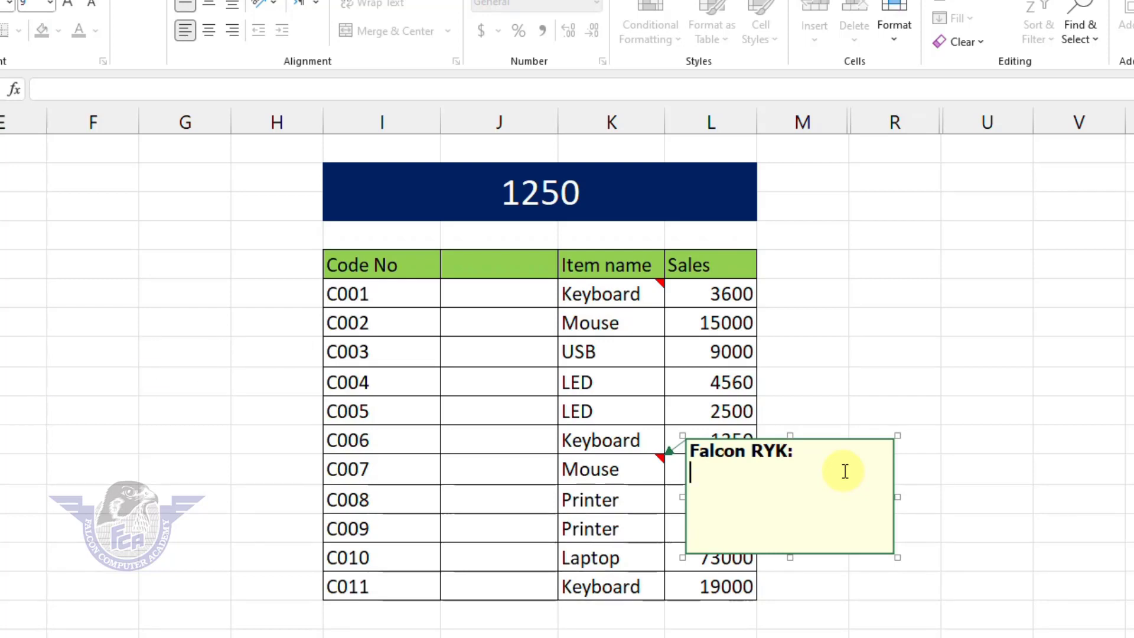
pyautogui.press('Escape')
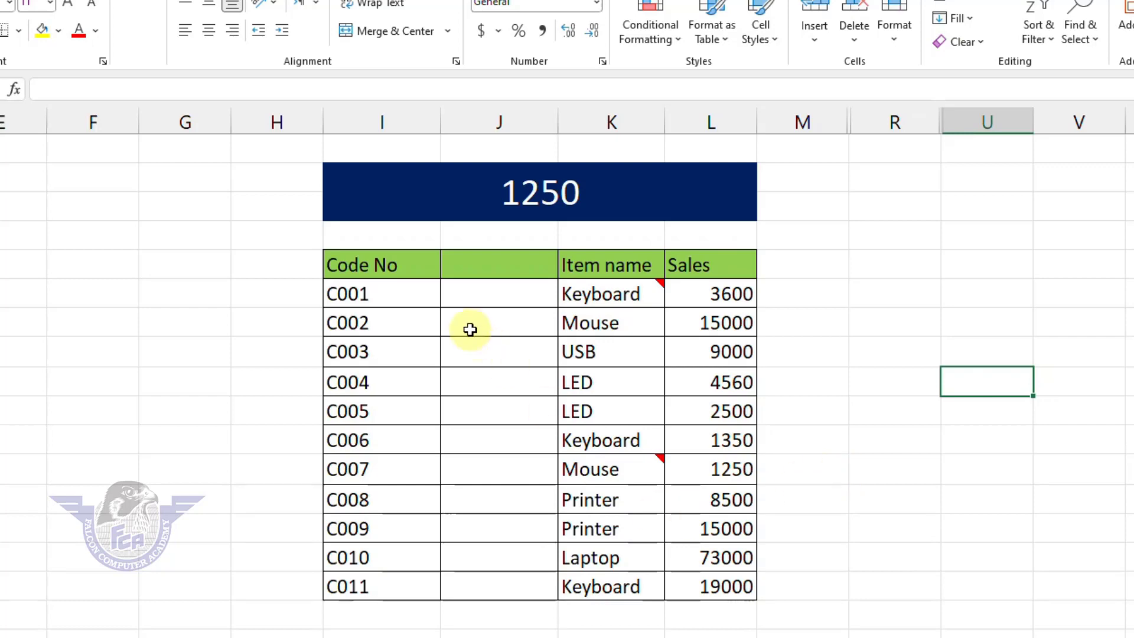
# Step: Examine the number, alignment, font and border formatting options for the range I5:L16 without applying changes
pyautogui.moveTo(420, 266); pyautogui.dragTo(707, 584)
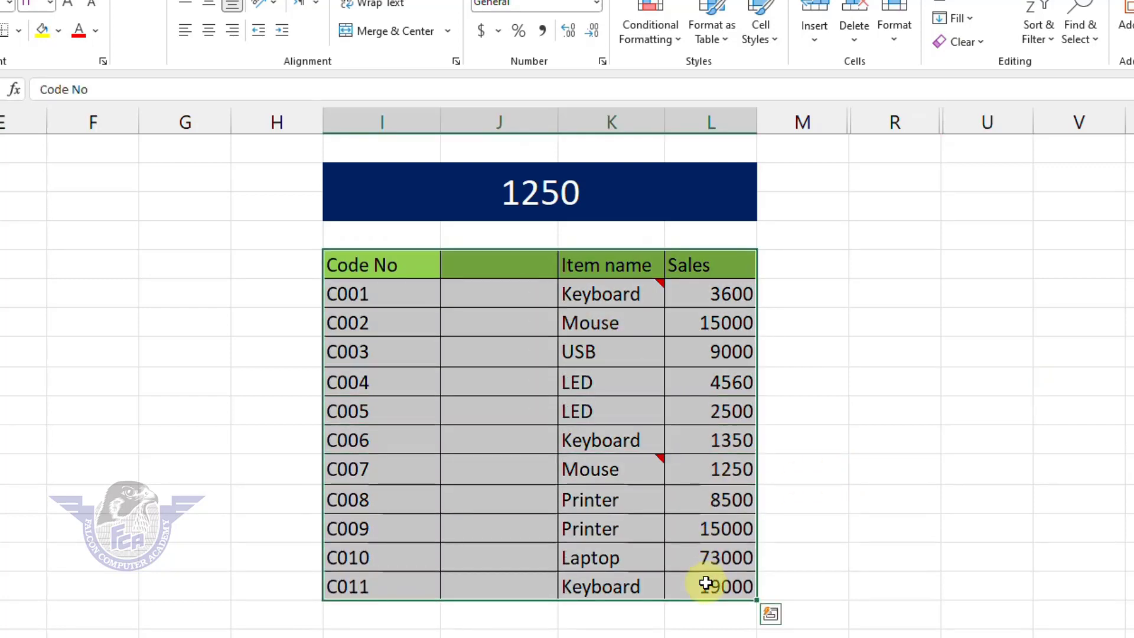
pyautogui.hotkey('ctrl', '1')
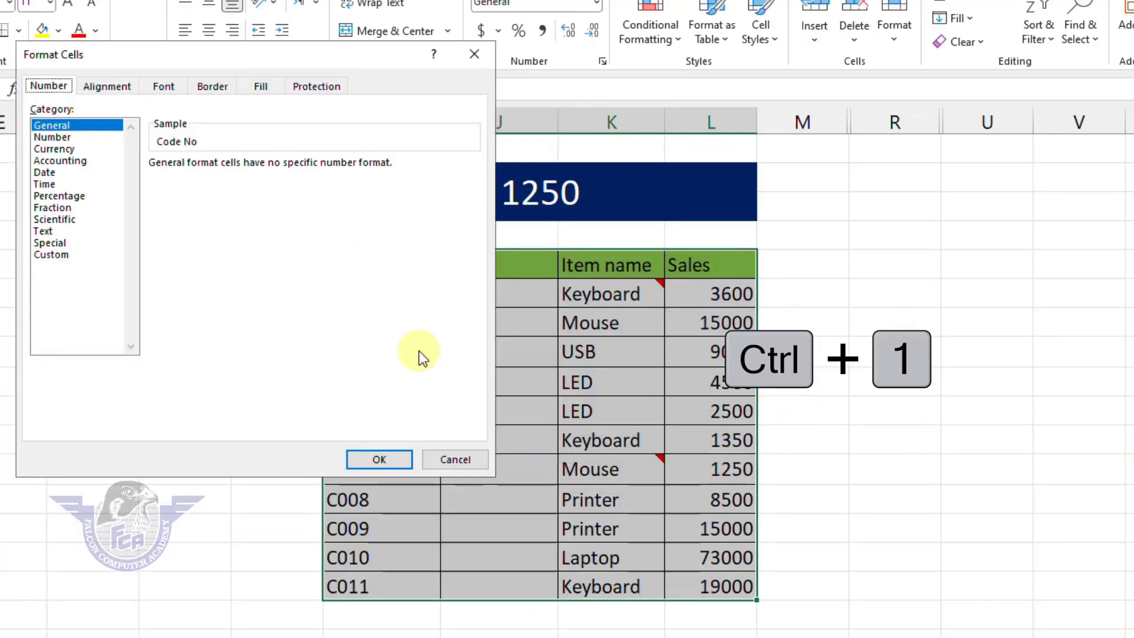
pyautogui.moveTo(202, 59); pyautogui.dragTo(875, 182)
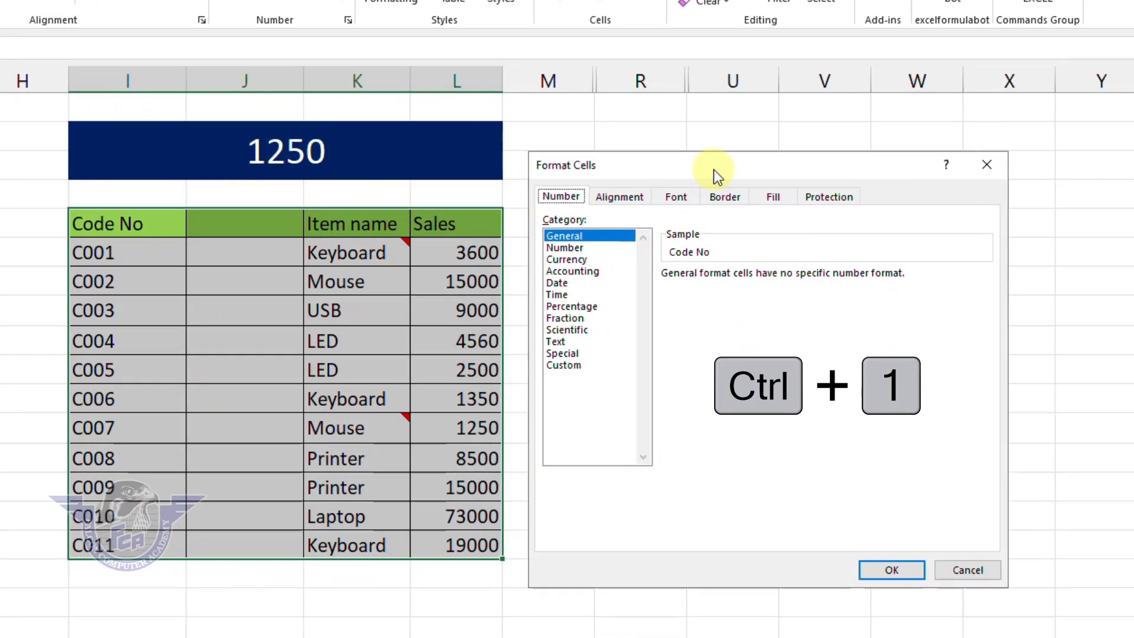
pyautogui.click(636, 200)
pyautogui.click(687, 200)
pyautogui.click(728, 198)
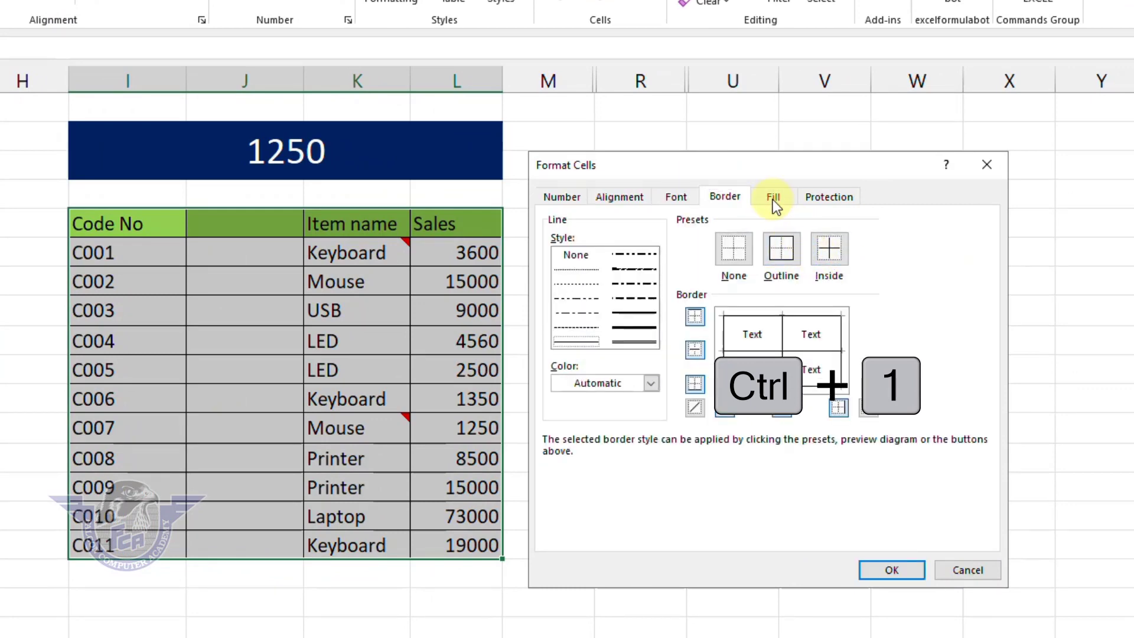
pyautogui.click(971, 575)
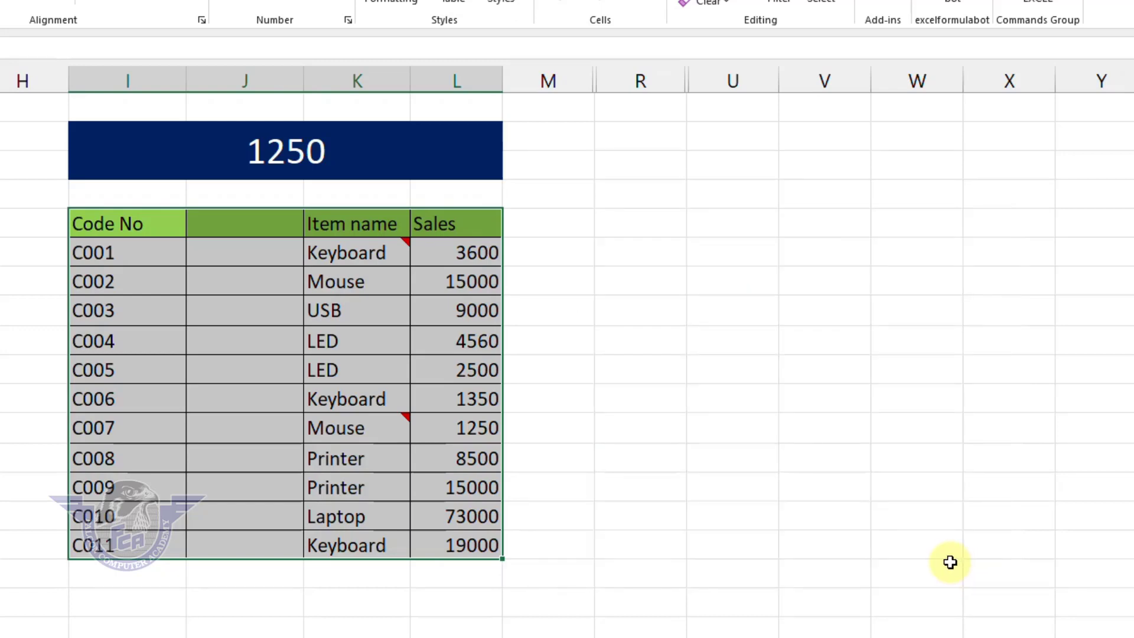
pyautogui.click(643, 461)
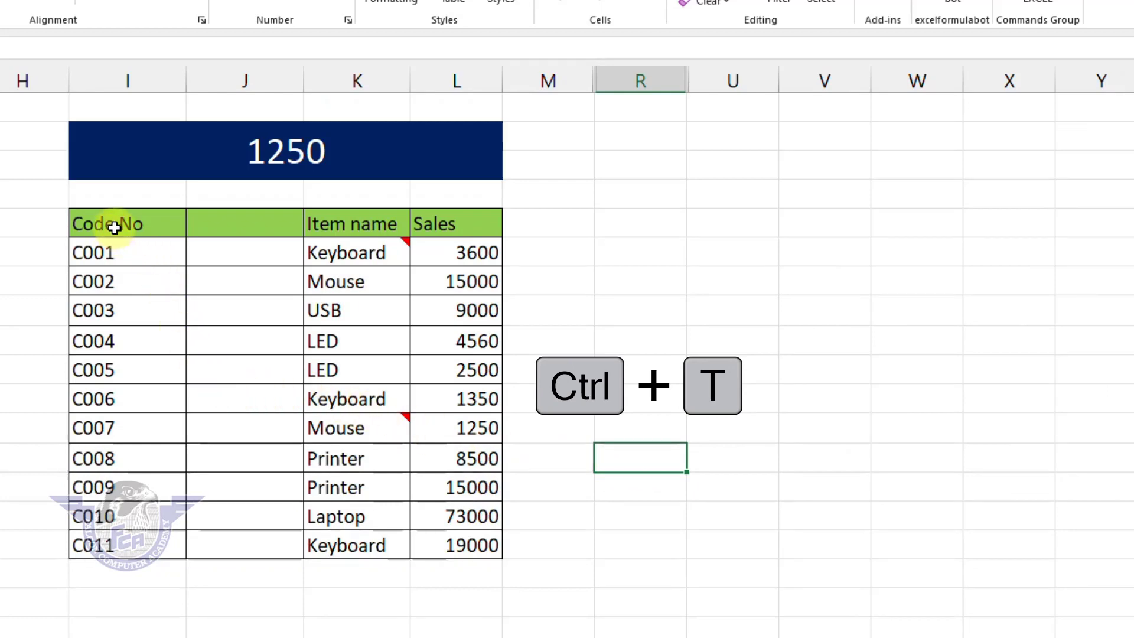
# Step: Convert the range I5:L16 into a table, using its first row as headers
pyautogui.moveTo(112, 225)
pyautogui.mouseDown()
pyautogui.moveTo(431, 278)
pyautogui.moveTo(449, 463)
pyautogui.moveTo(443, 543)
pyautogui.mouseUp()
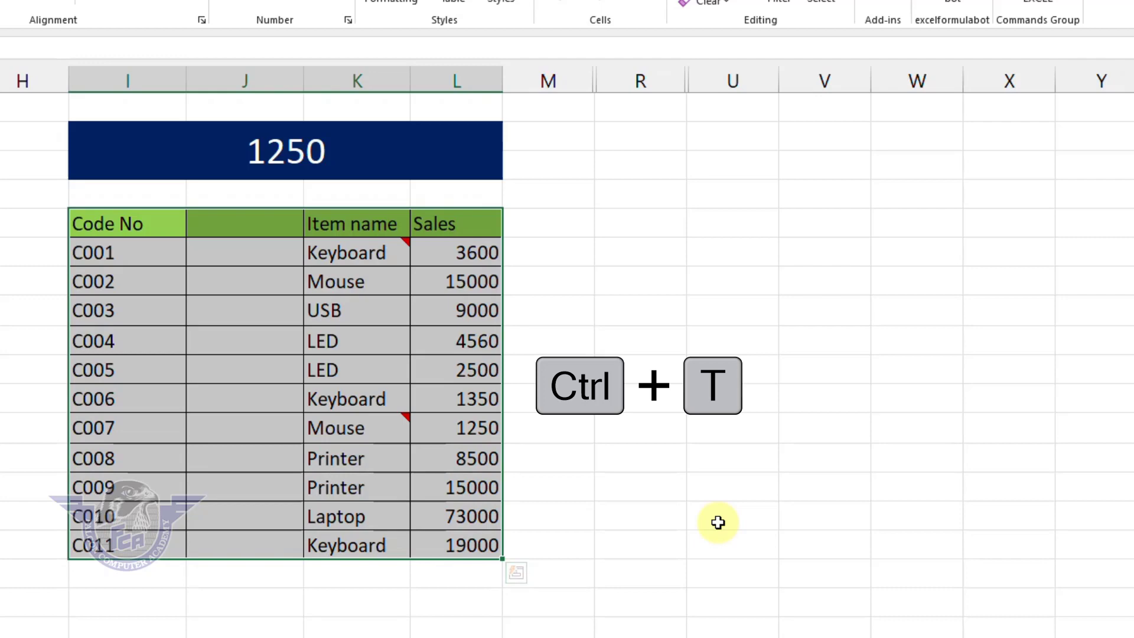
pyautogui.hotkey('ctrl', 't')
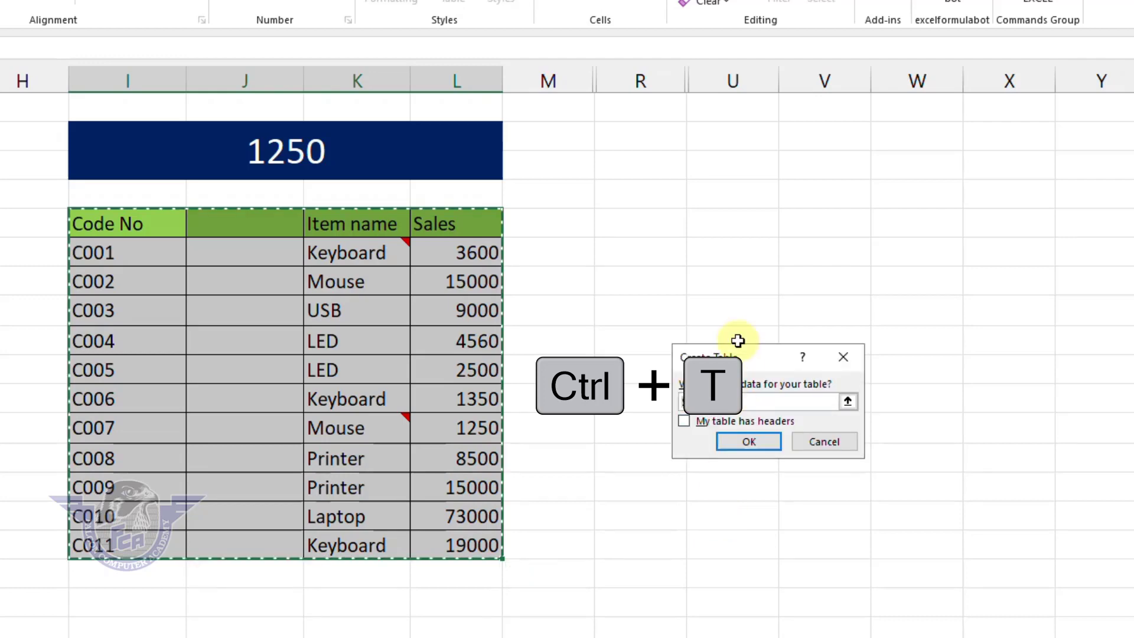
pyautogui.moveTo(744, 362); pyautogui.dragTo(591, 232)
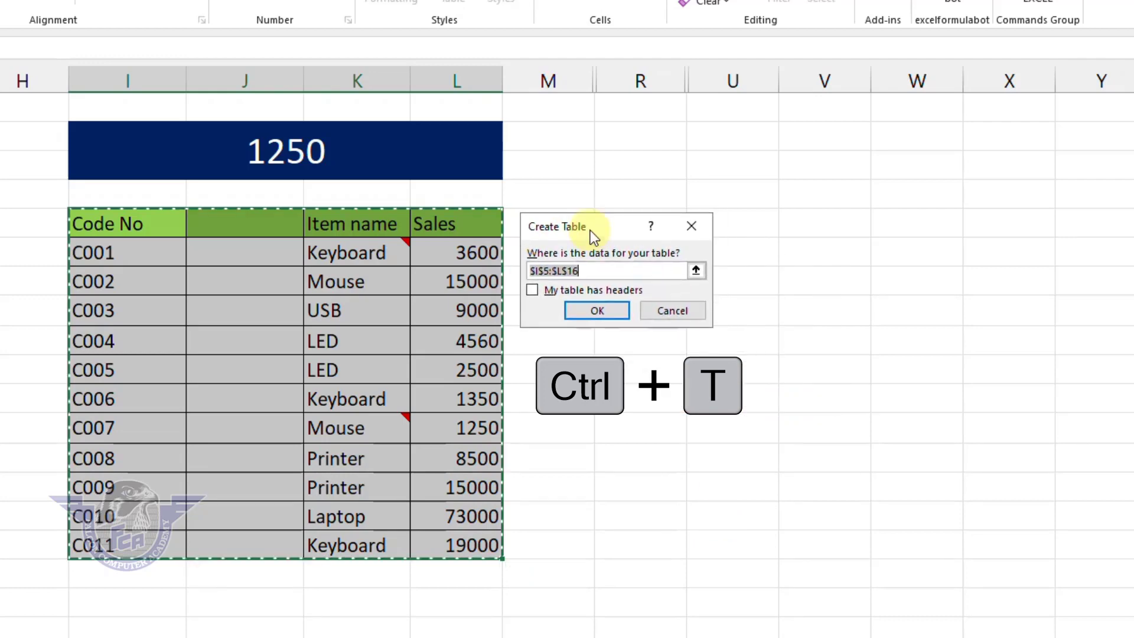
pyautogui.click(556, 293)
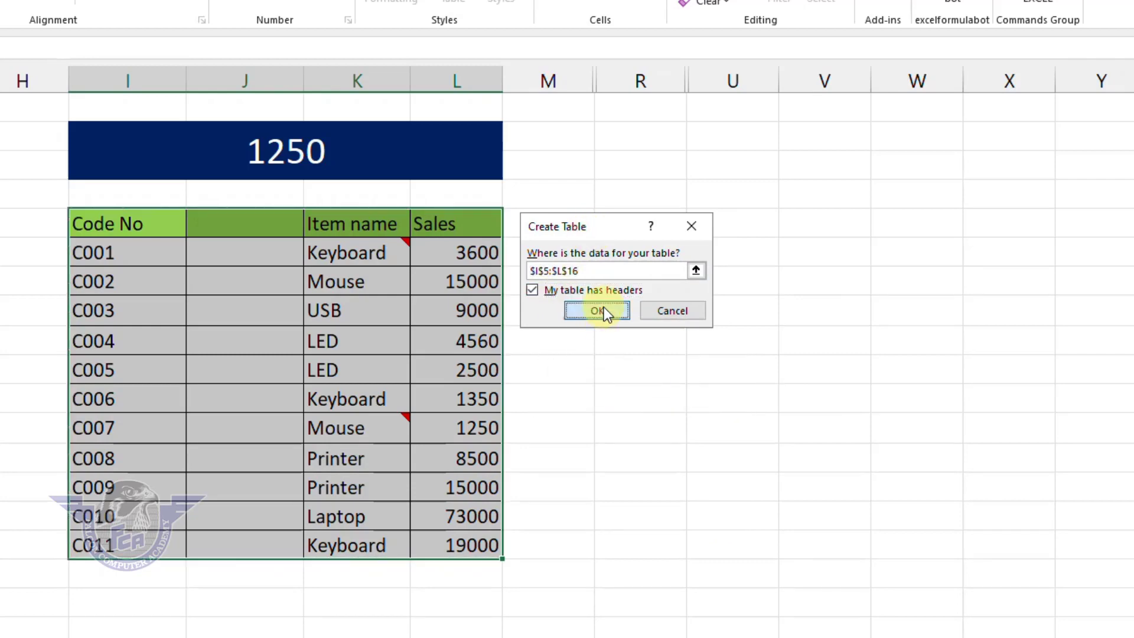
pyautogui.click(597, 310)
pyautogui.click(392, 333)
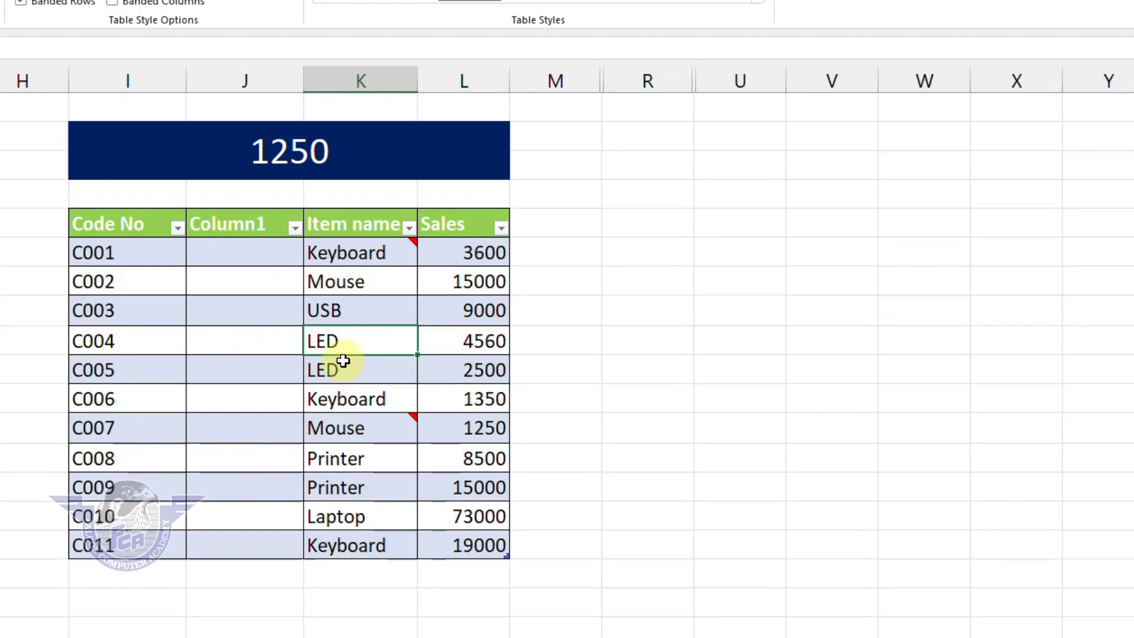
# Step: Filter the Item name column to Keyboard, and extend the filter to include Laptop
pyautogui.click(408, 227)
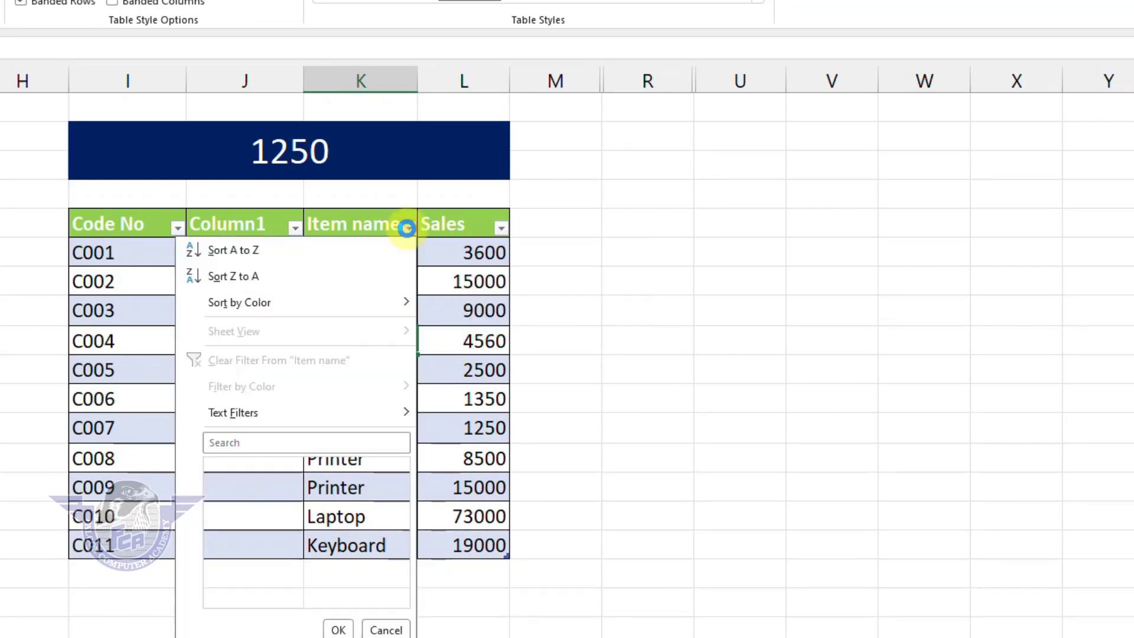
pyautogui.click(229, 465)
pyautogui.click(229, 481)
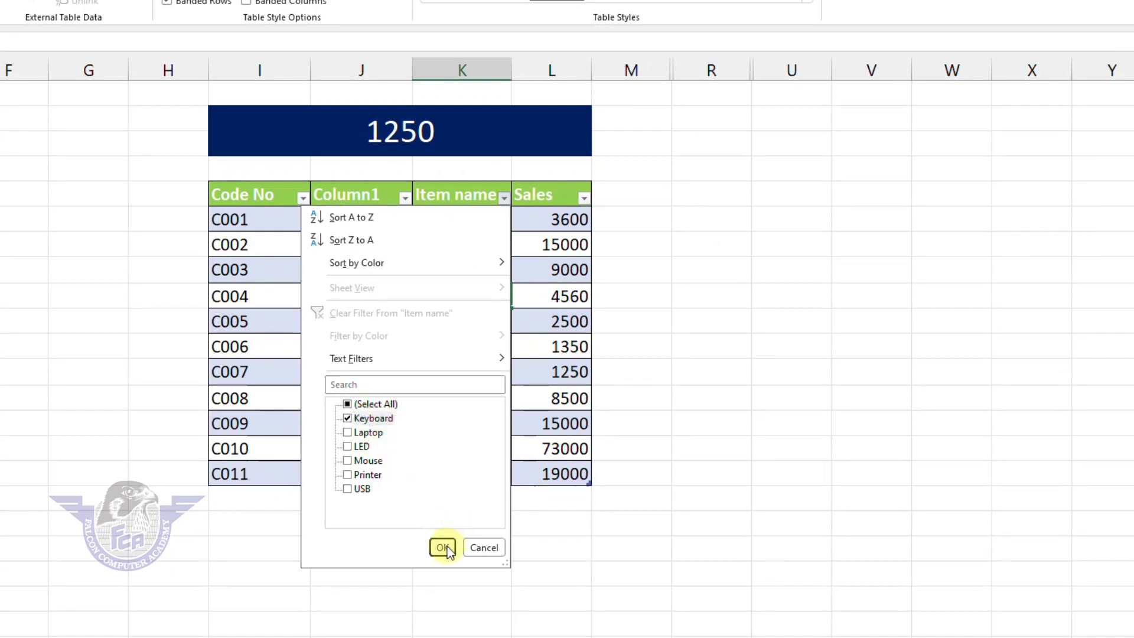
pyautogui.click(445, 548)
pyautogui.click(504, 198)
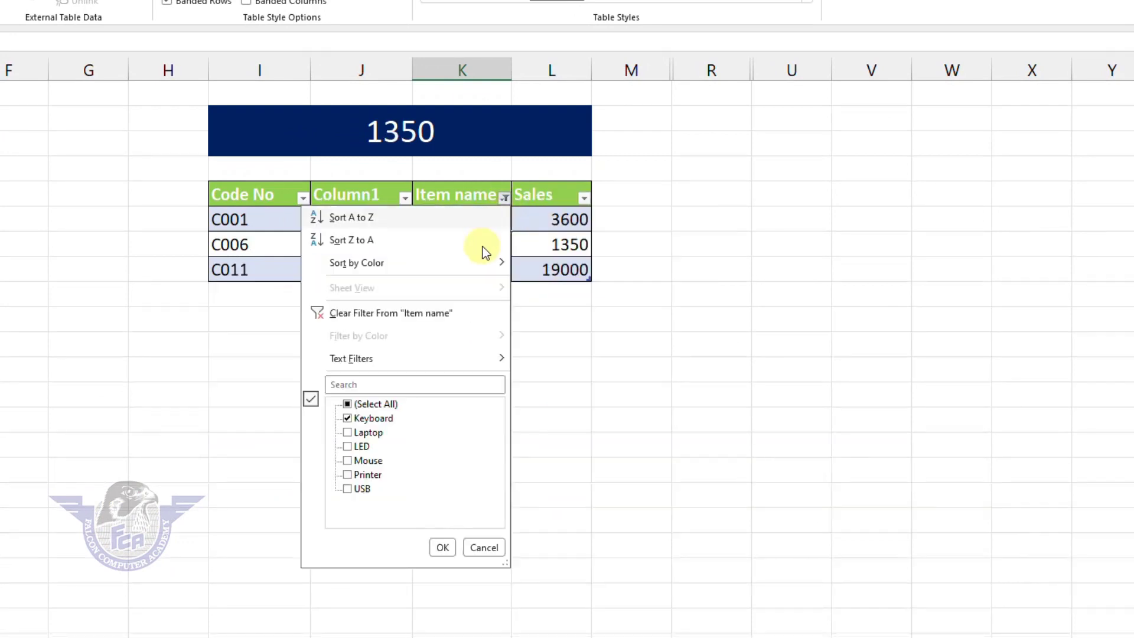
pyautogui.click(442, 548)
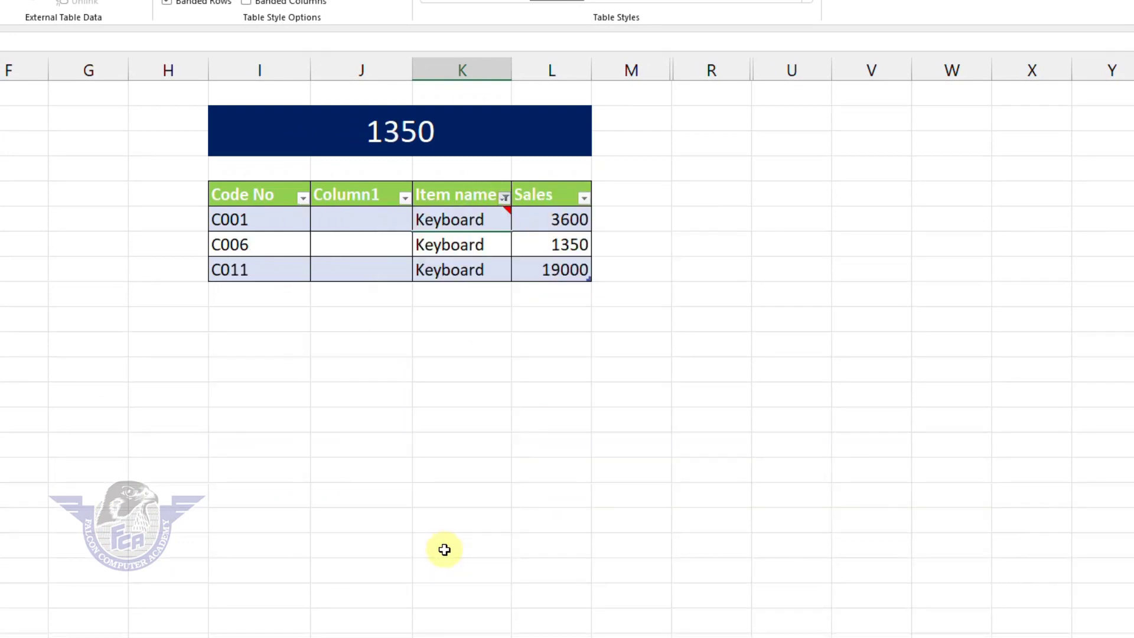
# Step: Show all items again in the Item name column's filter
pyautogui.click(504, 198)
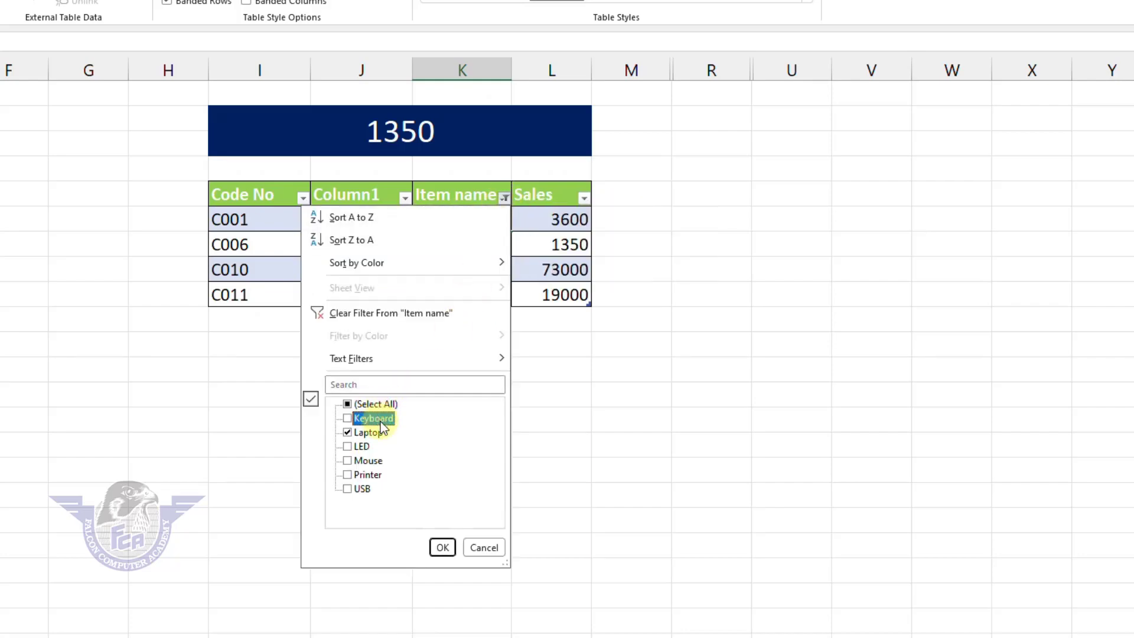
pyautogui.click(381, 407)
pyautogui.click(442, 547)
# Step: Add a total row to the table, try Count for the Sales total and set it to Max
pyautogui.click(466, 296)
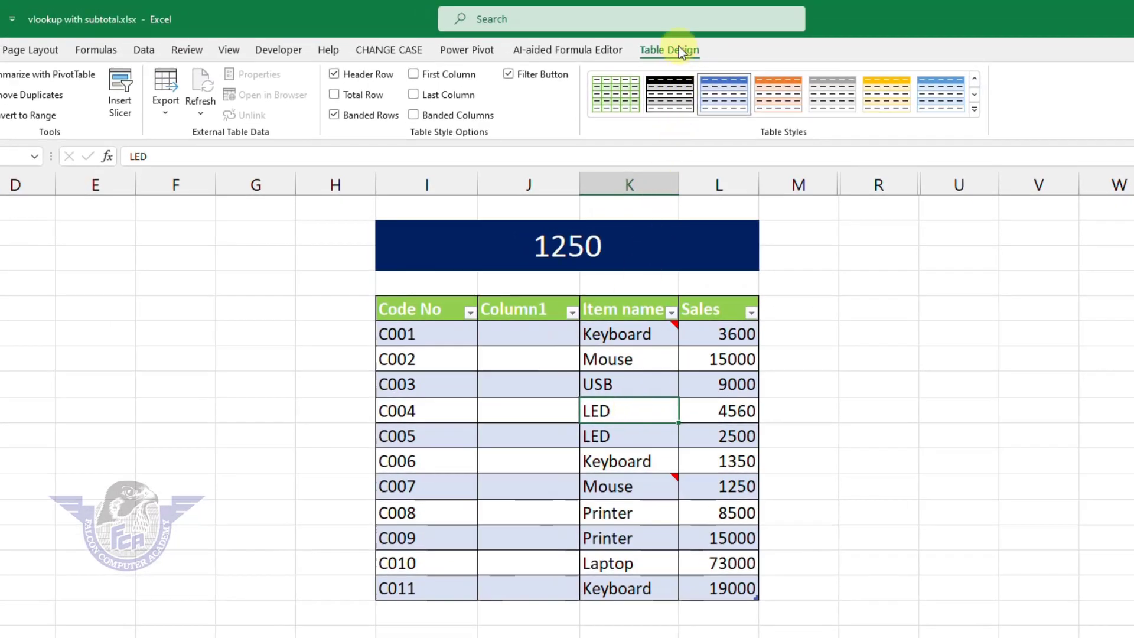
pyautogui.click(349, 95)
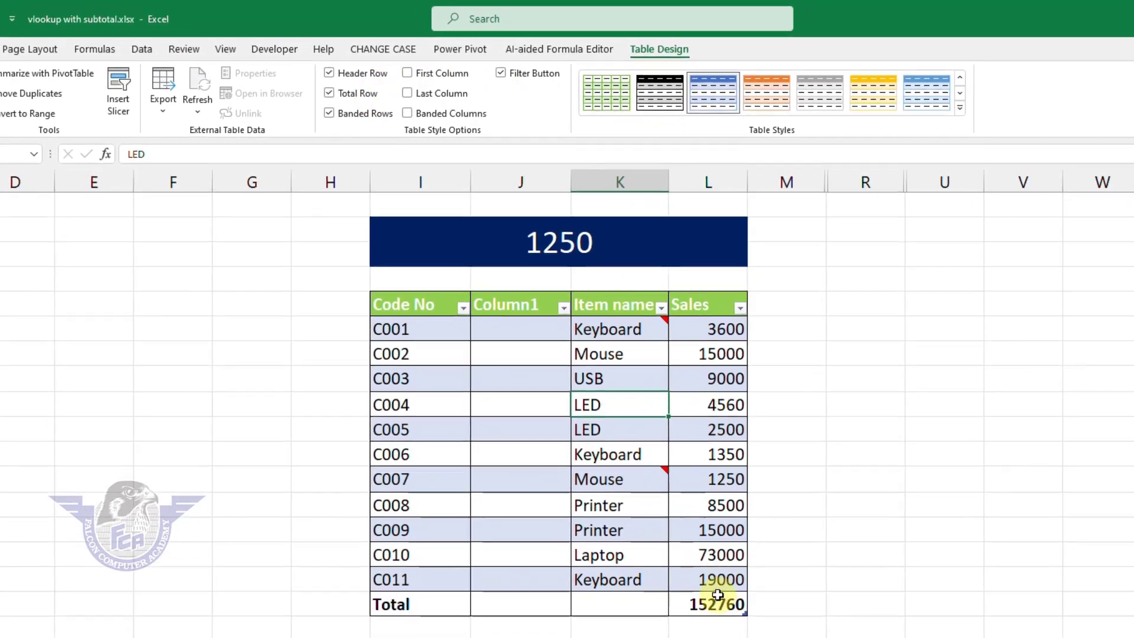
pyautogui.click(727, 613)
pyautogui.click(677, 544)
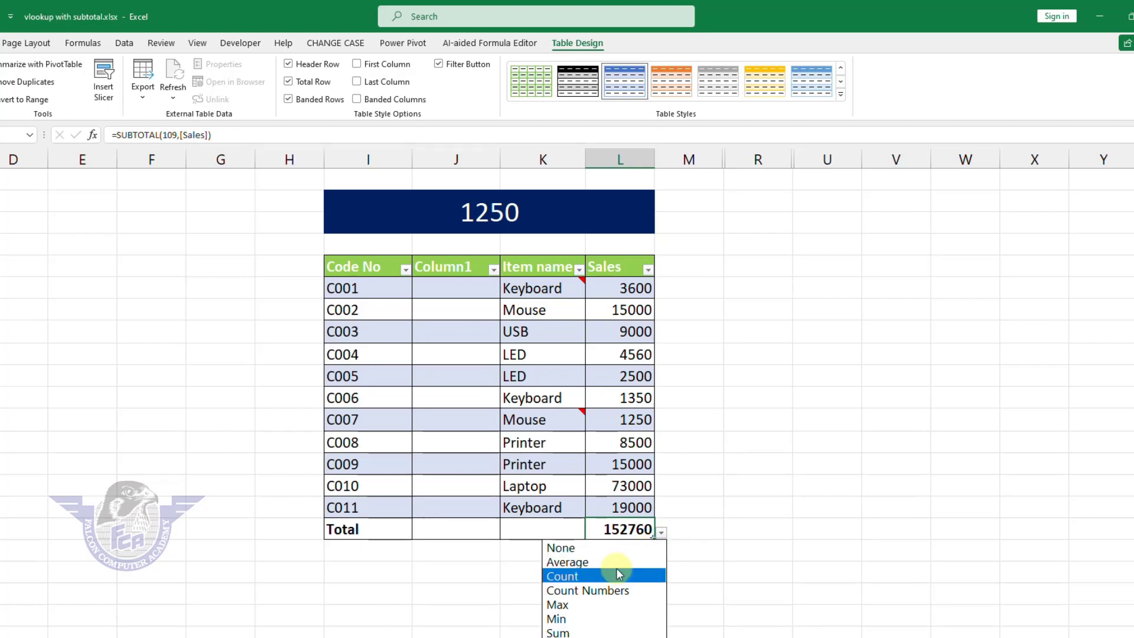
pyautogui.click(630, 581)
pyautogui.click(661, 533)
pyautogui.click(591, 602)
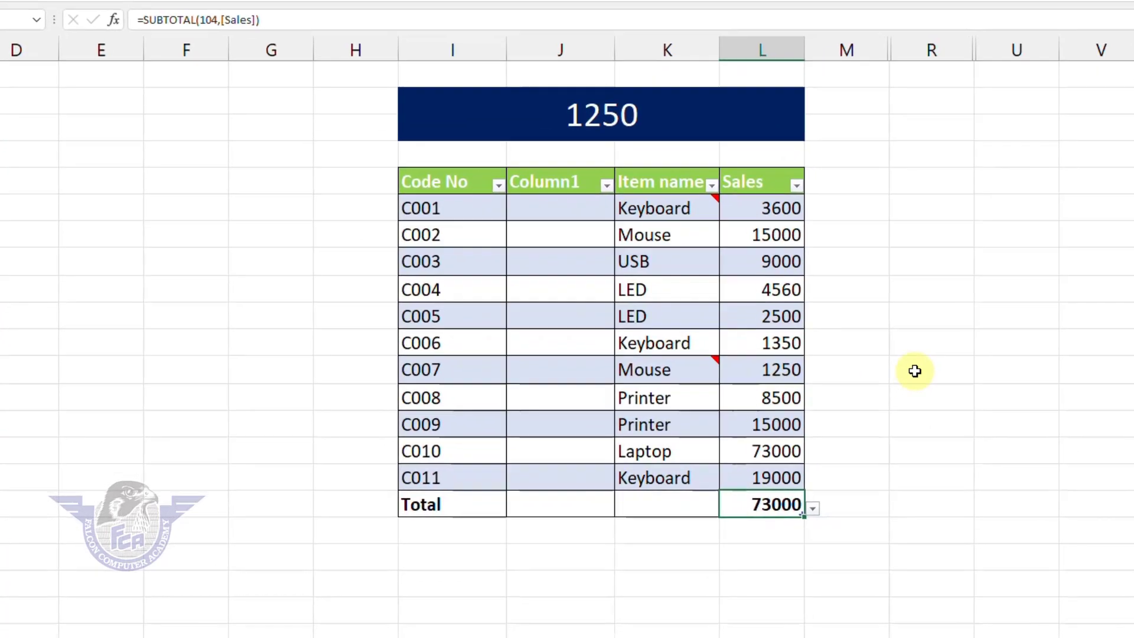
# Step: Insert the current date, 10/25/2023, as a static value in Column1 for rows C001 and C002
pyautogui.click(495, 265)
pyautogui.hotkey('ctrl', ';')
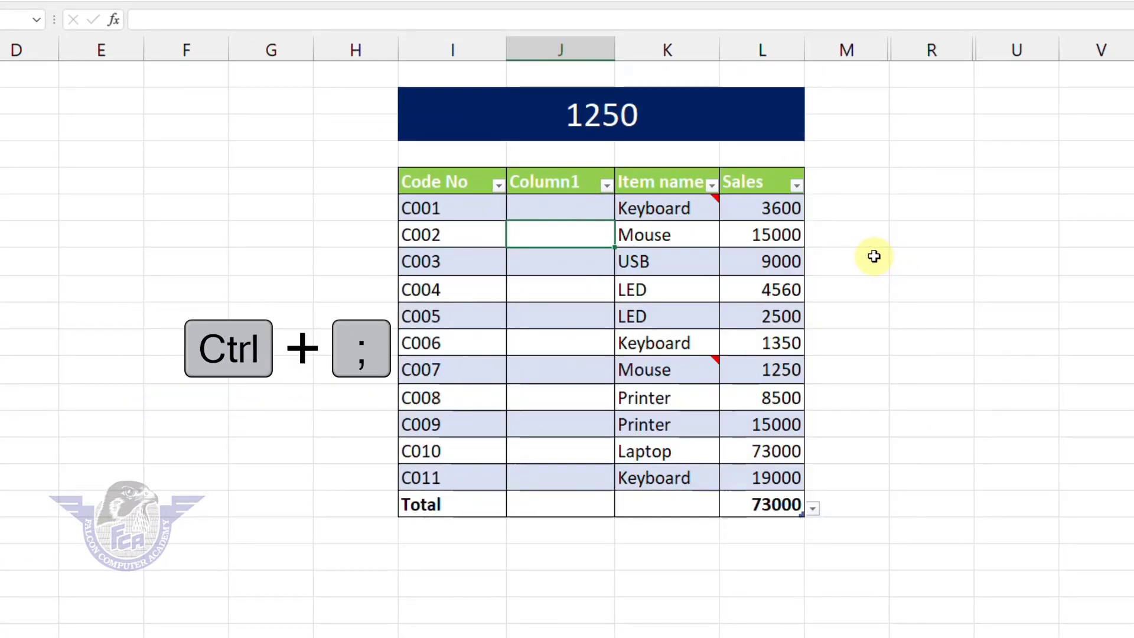
pyautogui.click(874, 259)
pyautogui.click(544, 209)
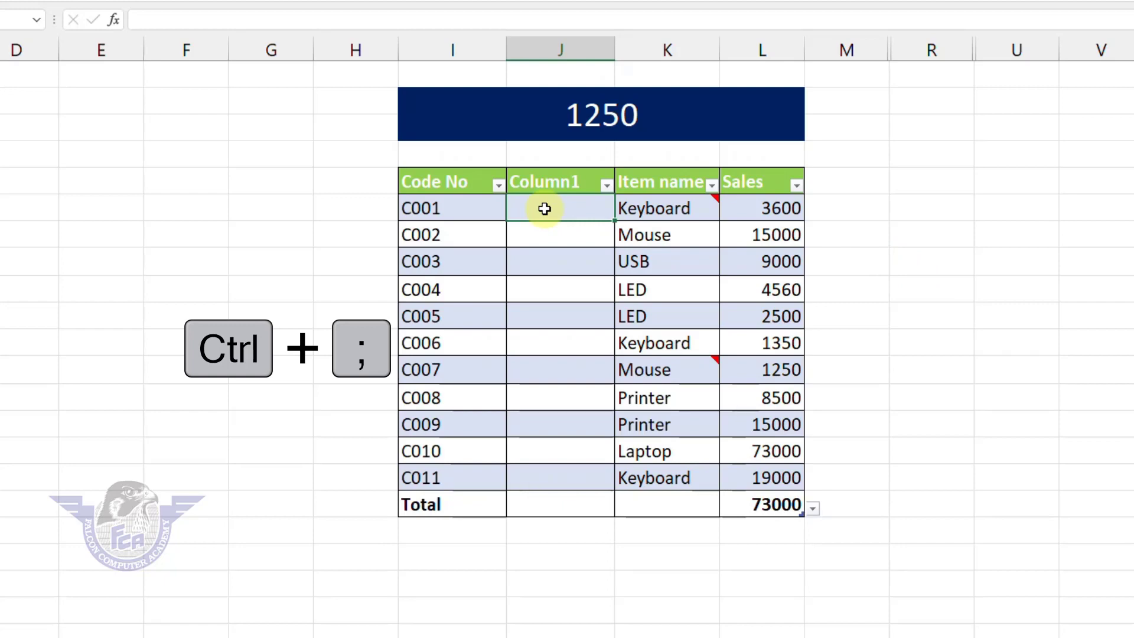
pyautogui.hotkey('ctrl', ';')
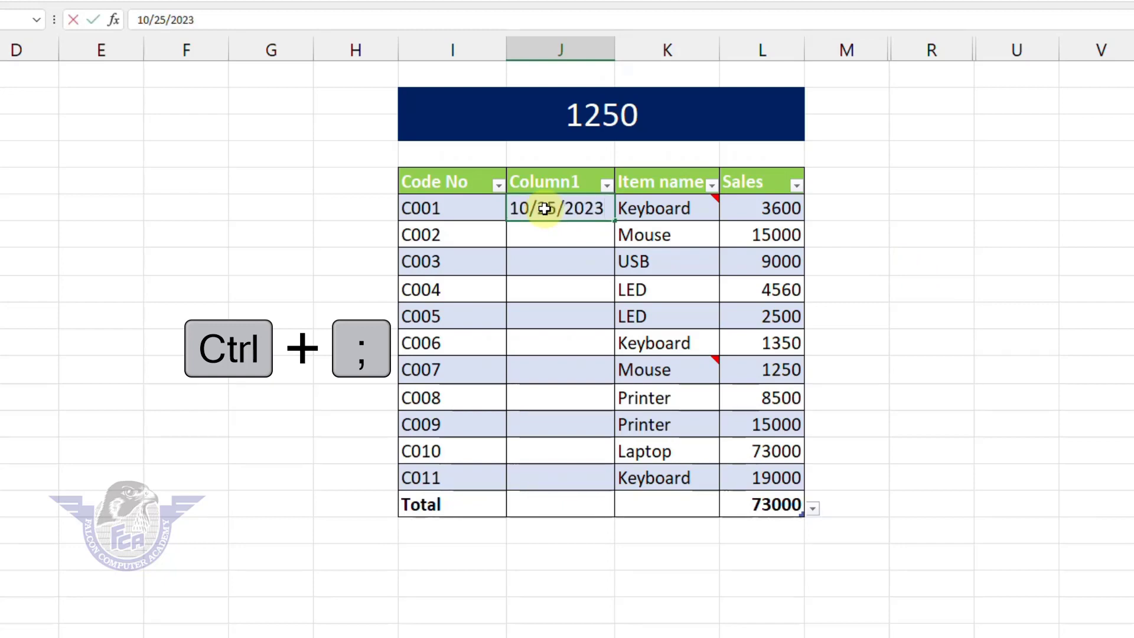
pyautogui.click(544, 245)
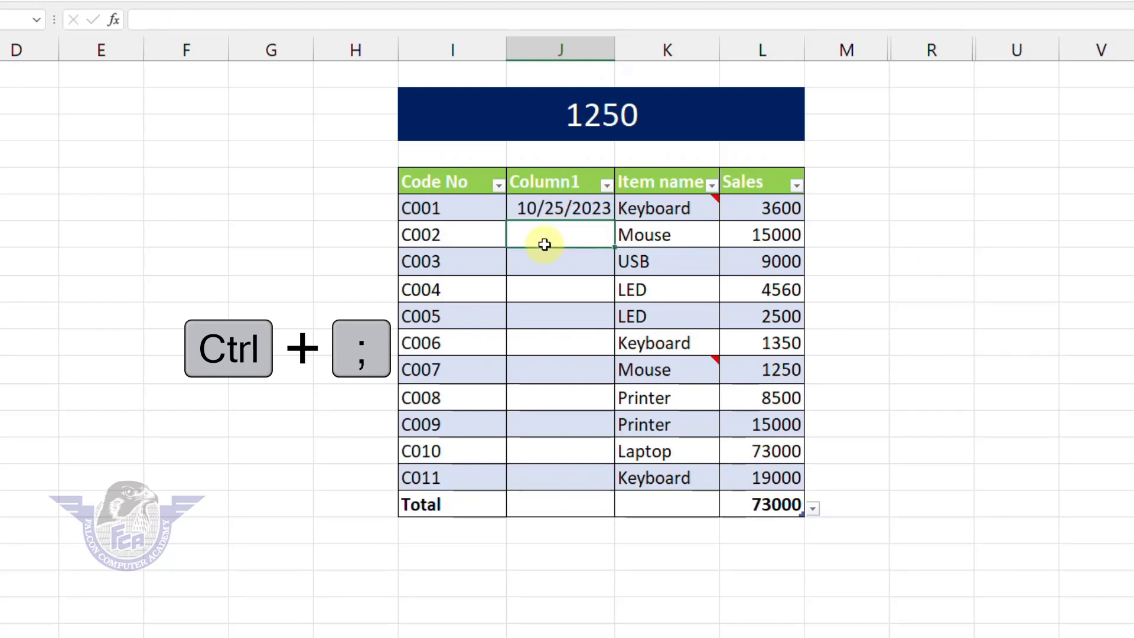
pyautogui.hotkey('ctrl', ';')
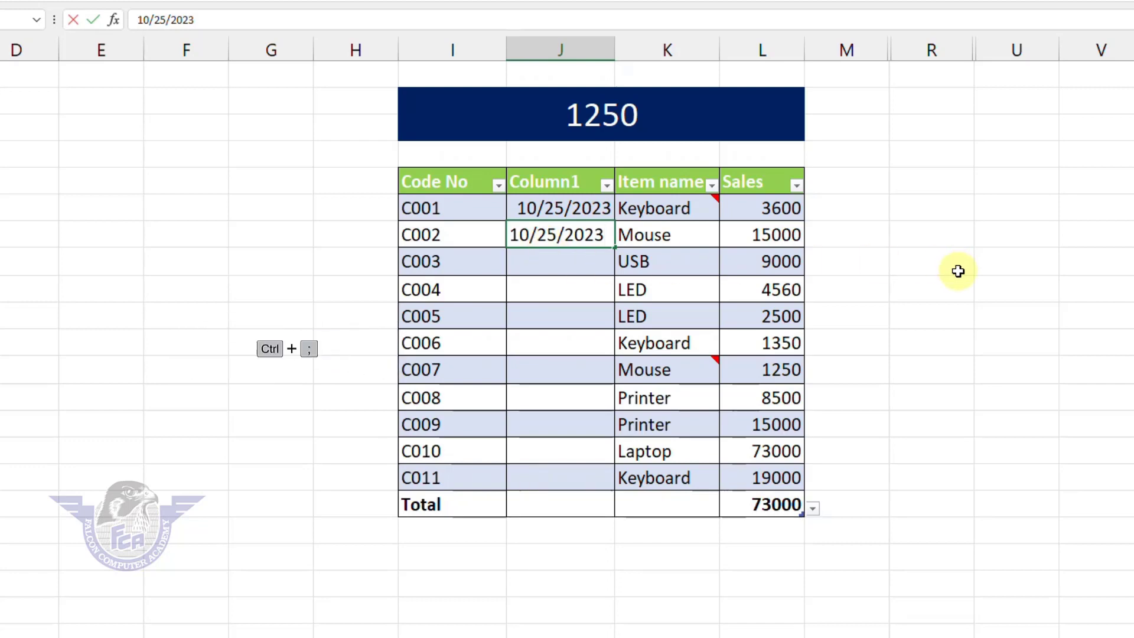
pyautogui.click(957, 272)
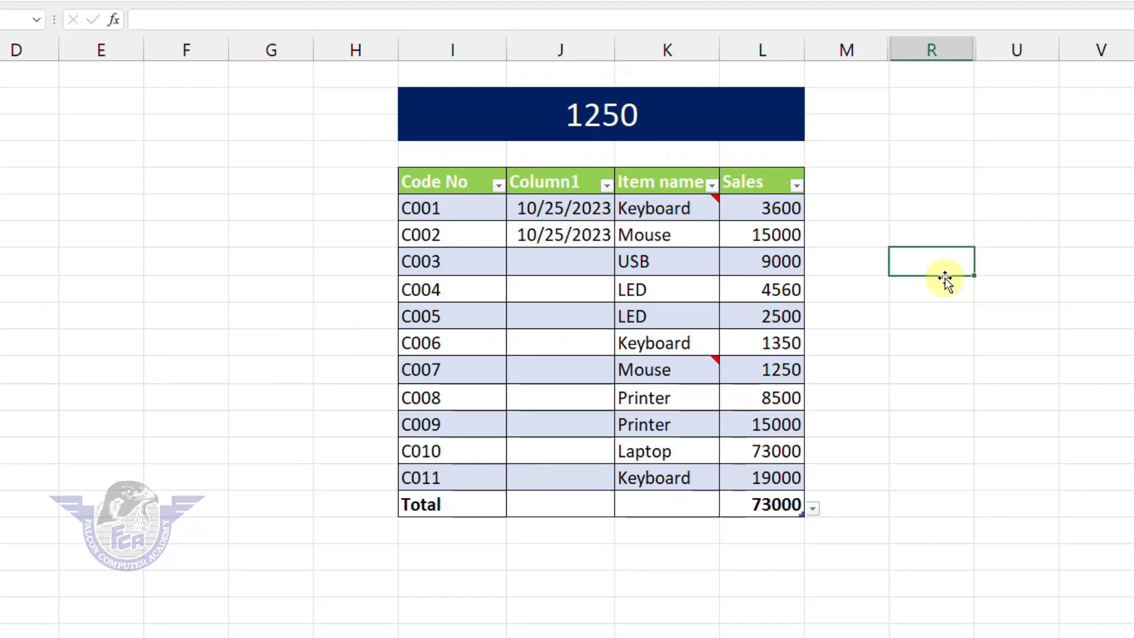
# Step: Insert the current time, 6:51 PM, as a static value in Column1 for rows C003 and C004
pyautogui.click(572, 267)
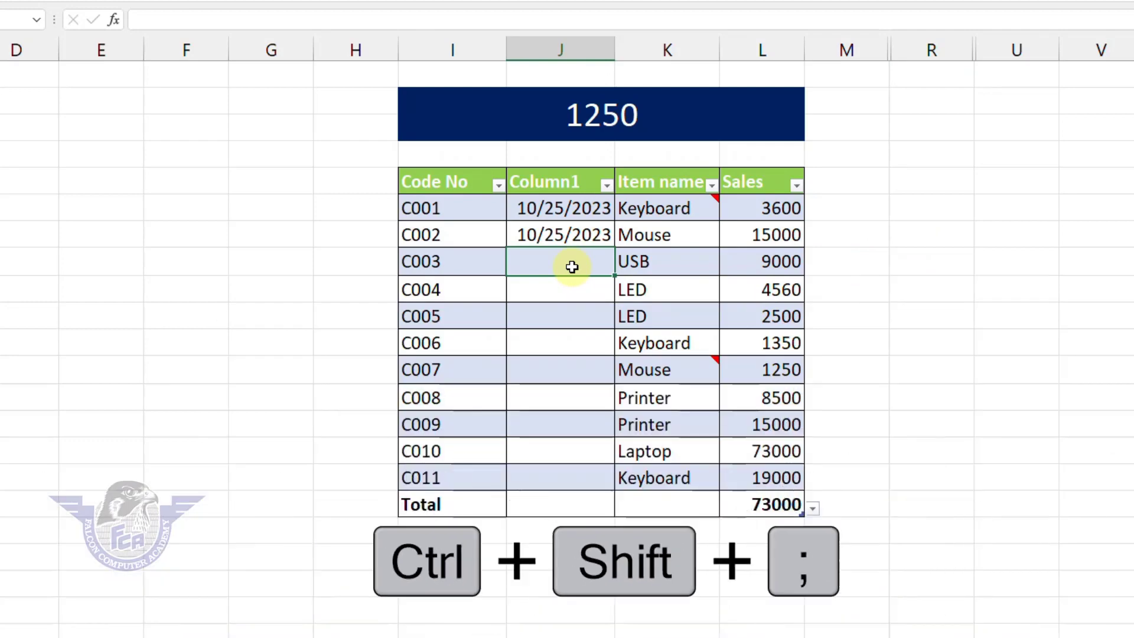
pyautogui.hotkey('ctrl', 'shift', ';')
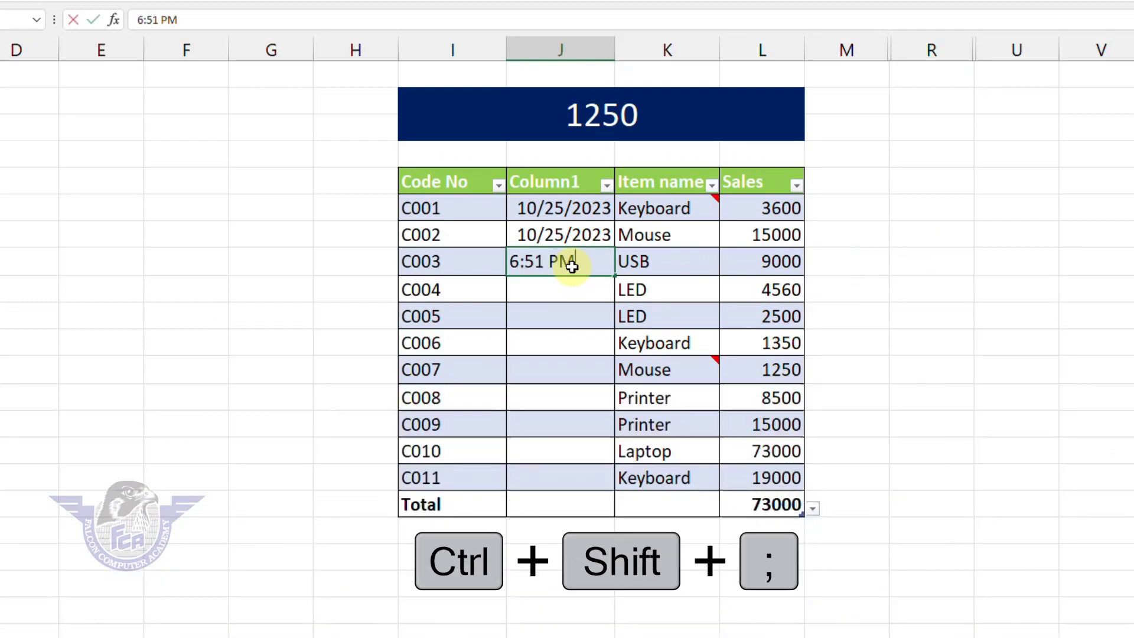
pyautogui.click(566, 299)
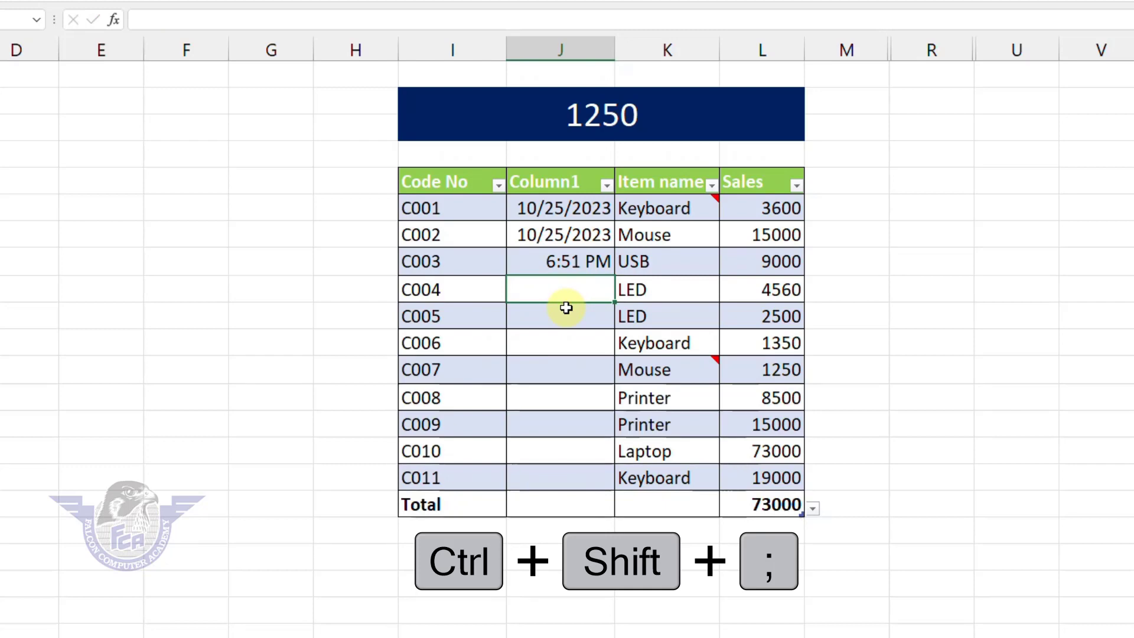
pyautogui.hotkey('ctrl', 'shift', ';')
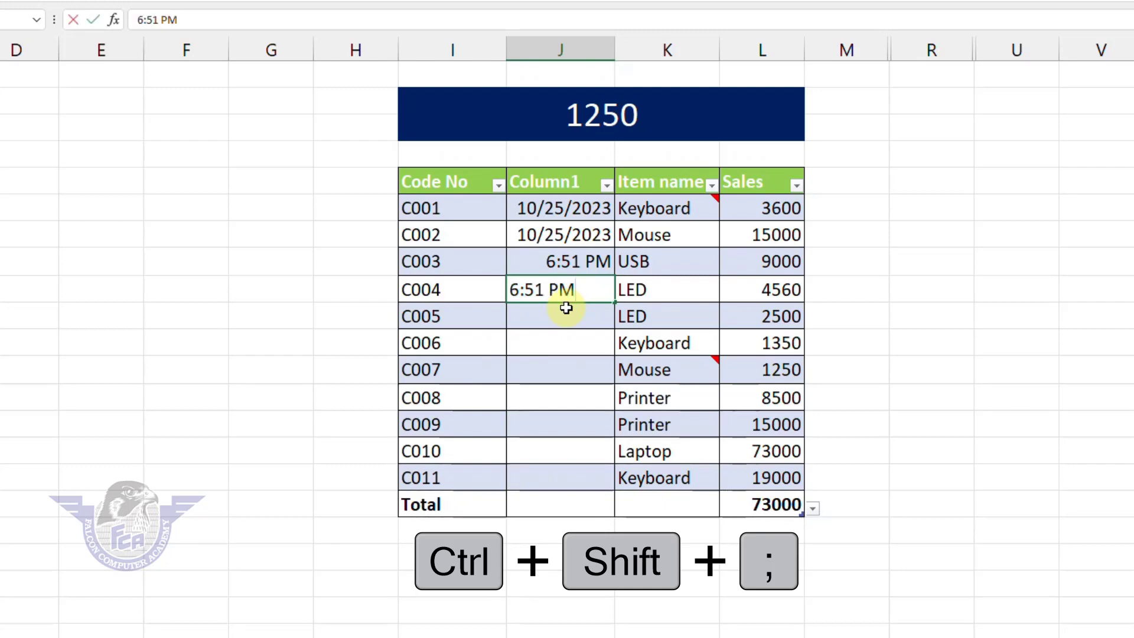
pyautogui.click(933, 291)
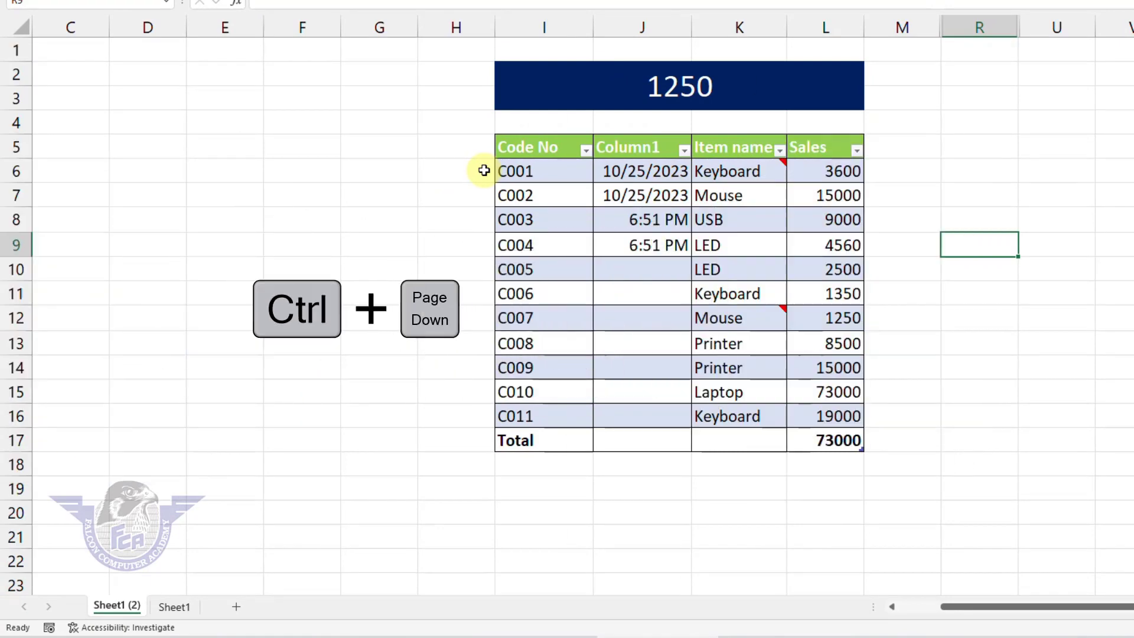
# Step: Switch back and forth between the Sheet1 (2) and Sheet1 worksheets, ending on Sheet1
pyautogui.hotkey('ctrl', 'pagedown')
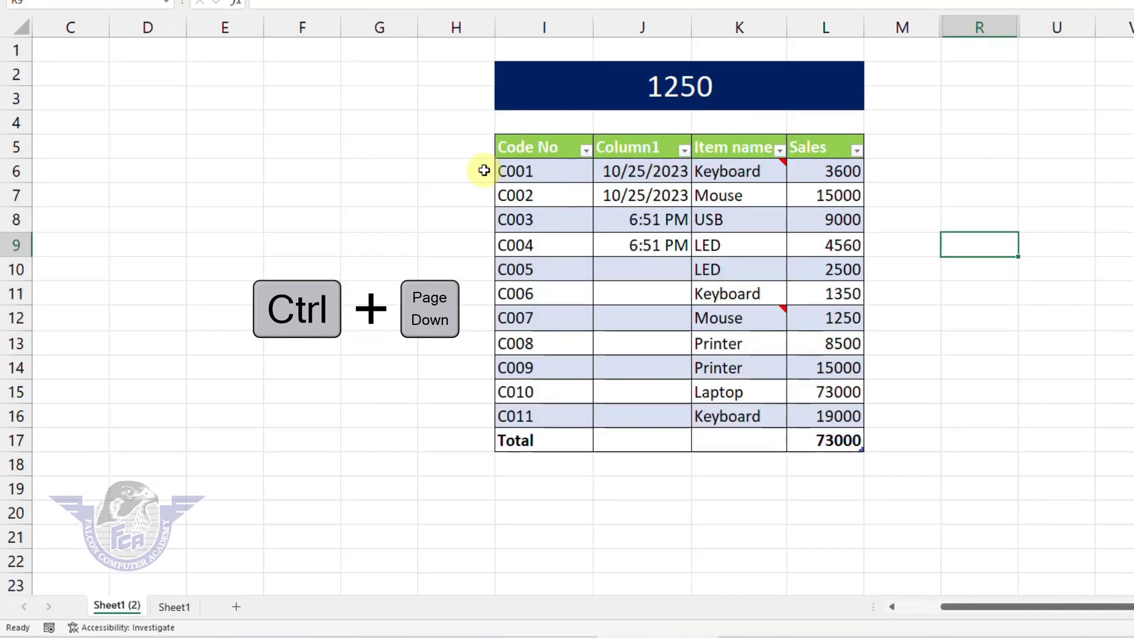
pyautogui.hotkey('ctrl', 'pagedown')
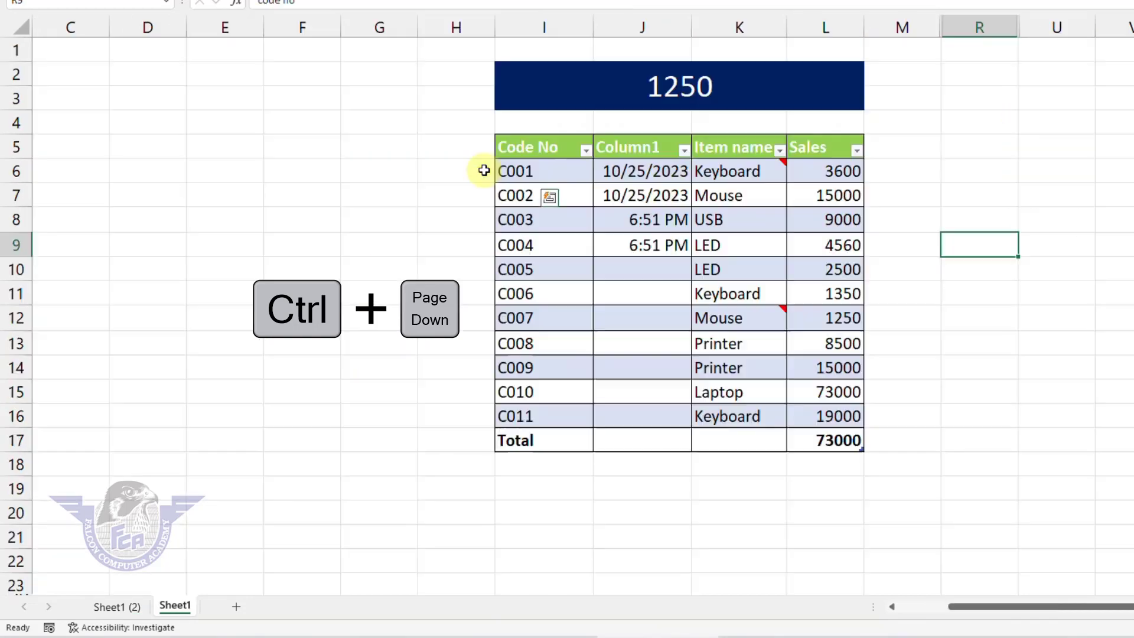
pyautogui.hotkey('ctrl', 'pagedown')
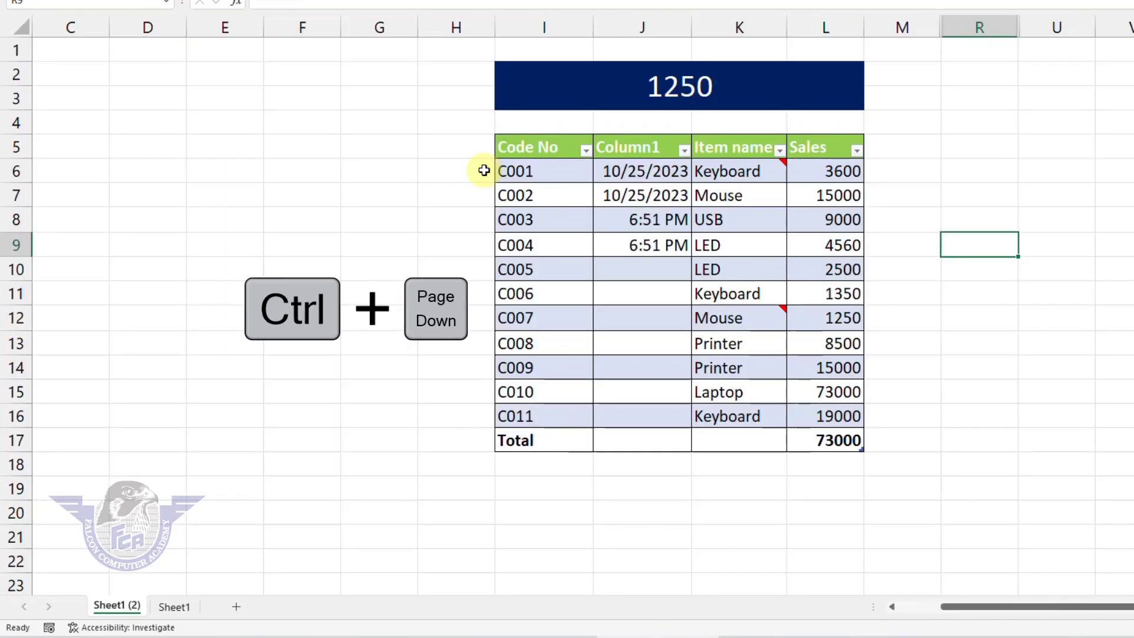
pyautogui.hotkey('ctrl', 'pagedown')
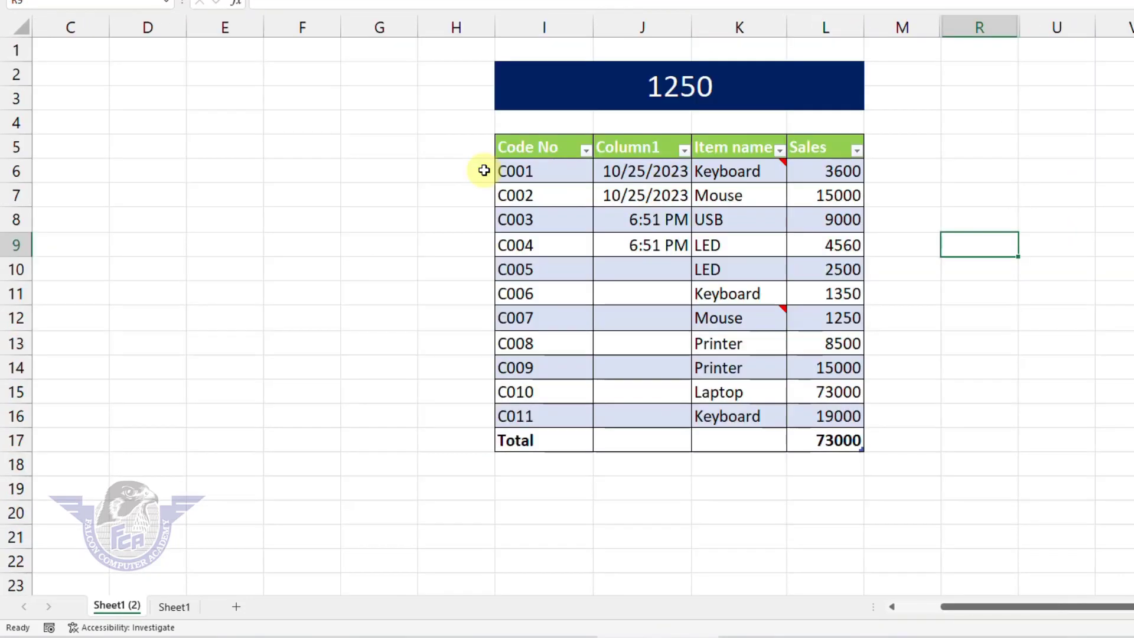
pyautogui.hotkey('ctrl', 'pagedown')
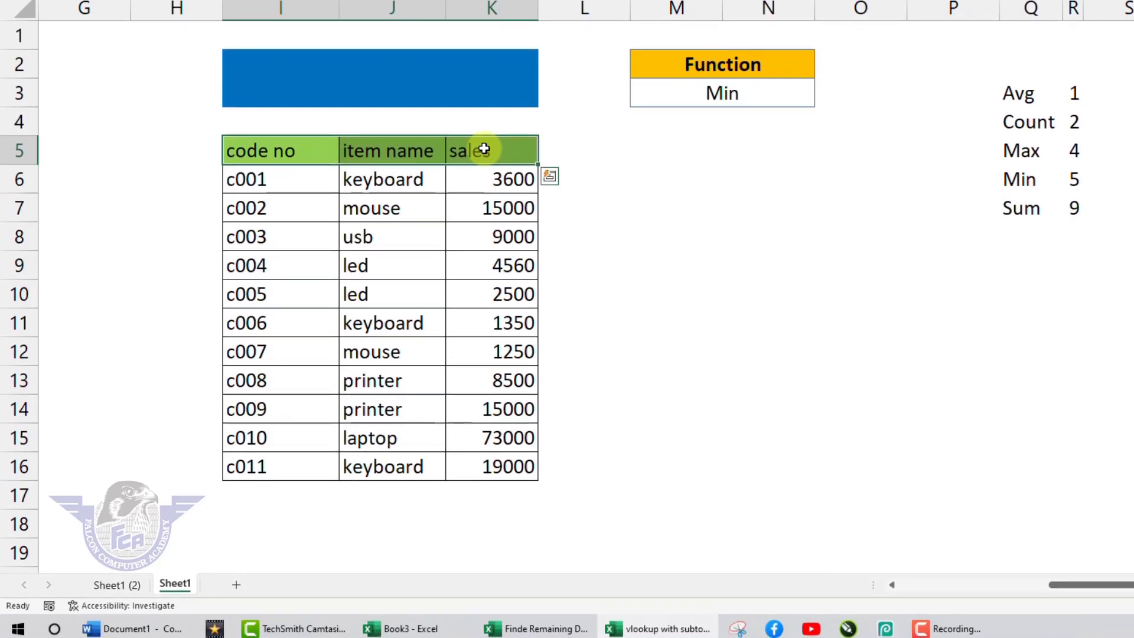
# Step: View the Book3 and Finde Remaining workbooks and return to the vlookup with subtotal workbook
pyautogui.click(432, 623)
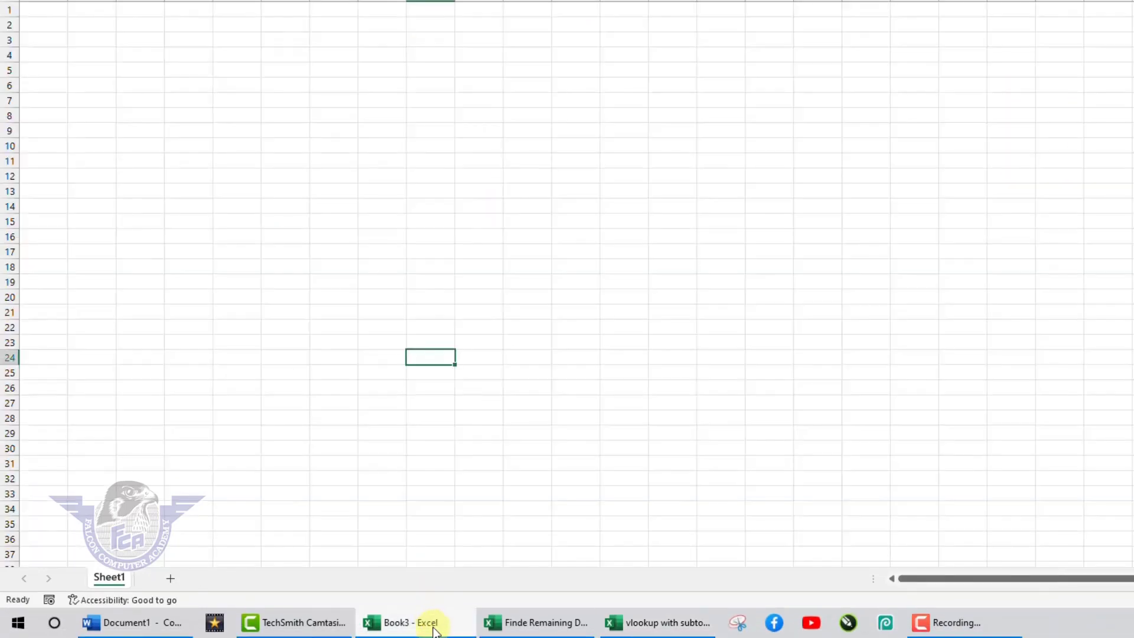
pyautogui.click(432, 622)
pyautogui.click(535, 628)
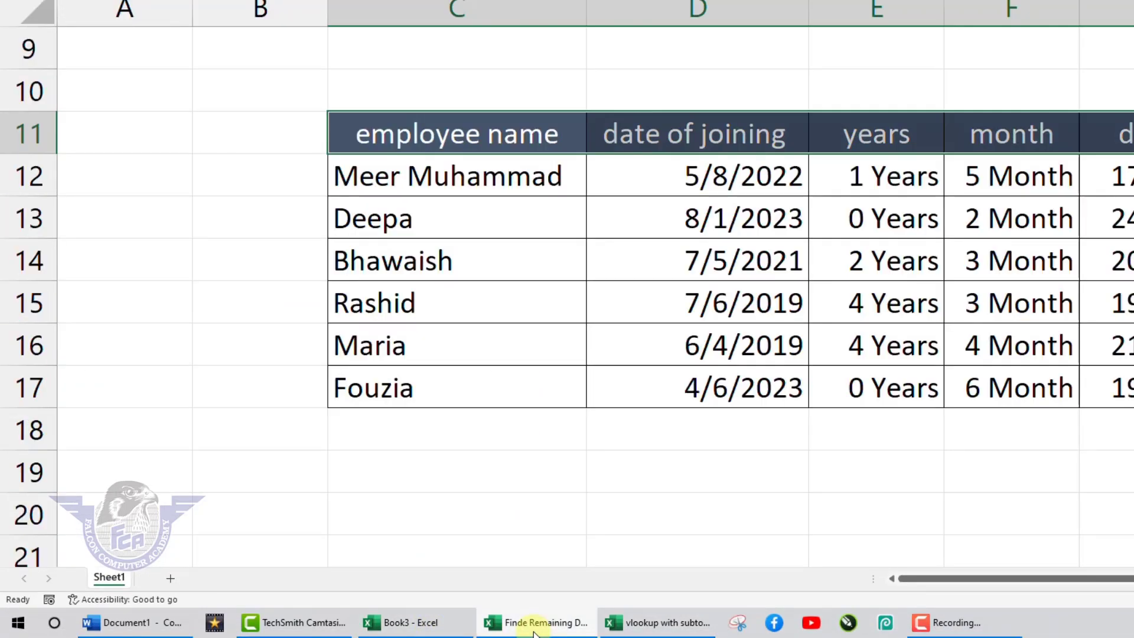
pyautogui.click(658, 628)
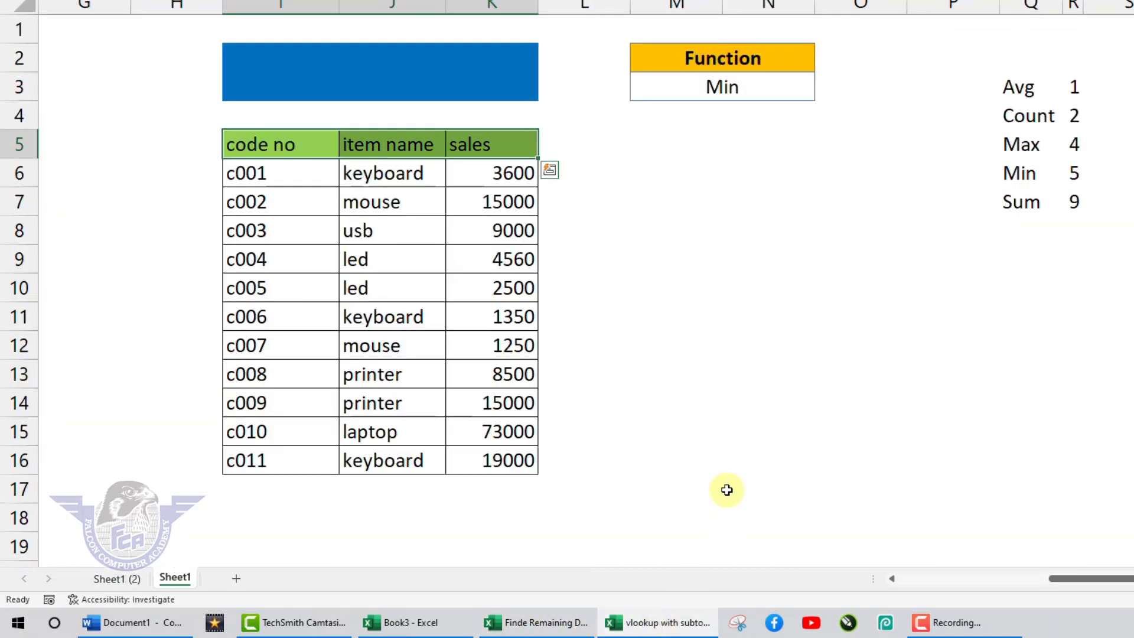
# Step: Cycle repeatedly through the open Excel workbooks, ending on the Finde Remaining workbook
pyautogui.hotkey('ctrl', 'F6')
pyautogui.hotkey('ctrl', 'F6')
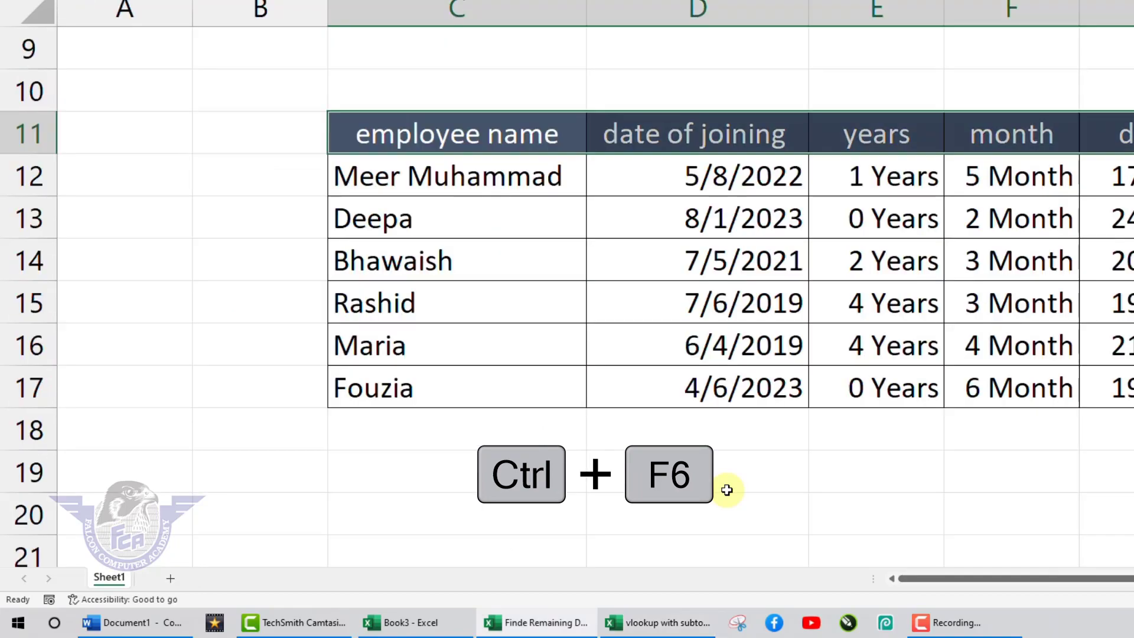
pyautogui.hotkey('ctrl', 'F6')
pyautogui.hotkey('ctrl', 'F6')
pyautogui.hotkey('ctrl', 'F6')
pyautogui.hotkey('ctrl', 'F6')
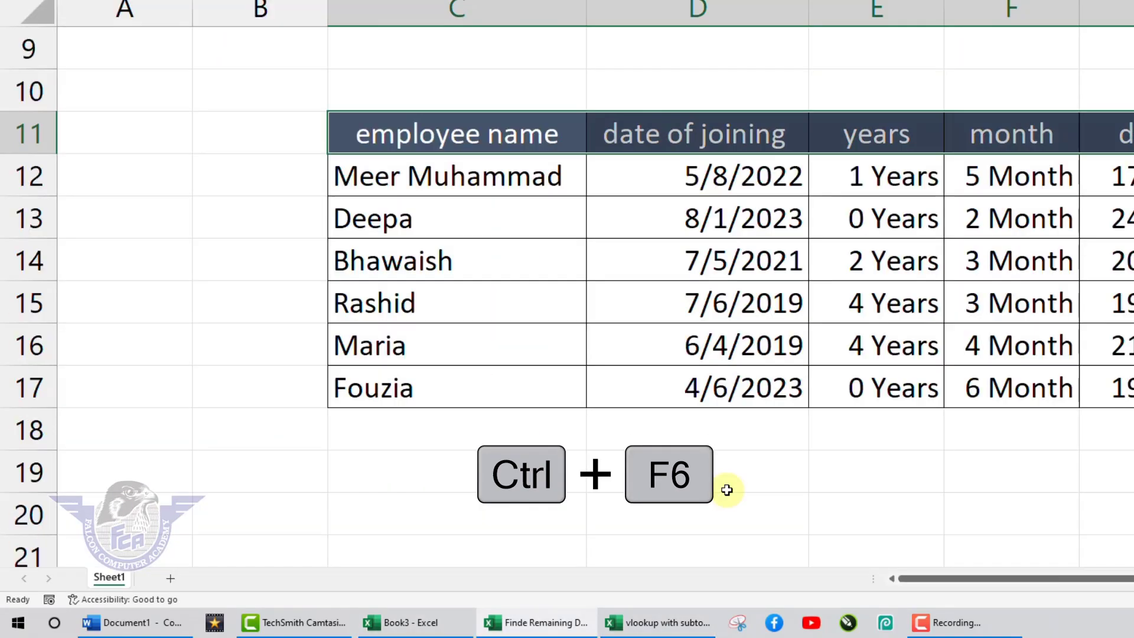